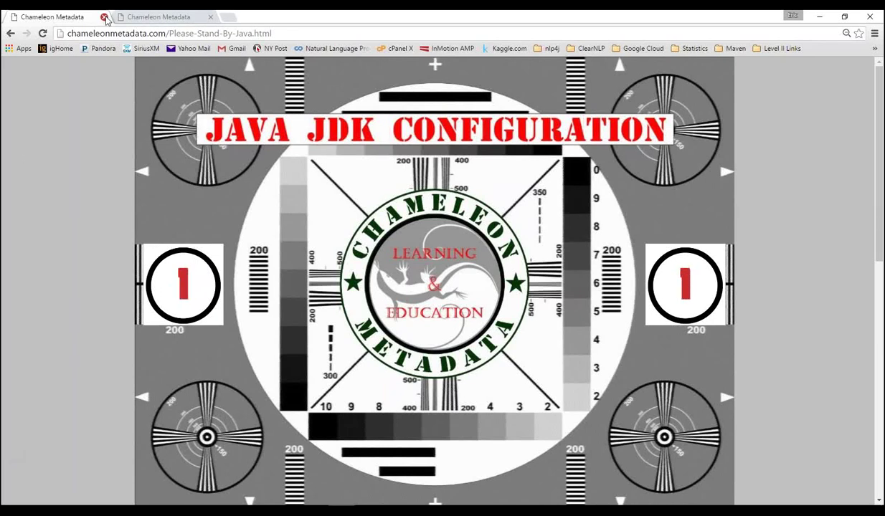
Close the stand-by page and open the Java JDK configuration guide from the Chameleon Metadata site's Education page
click(104, 16)
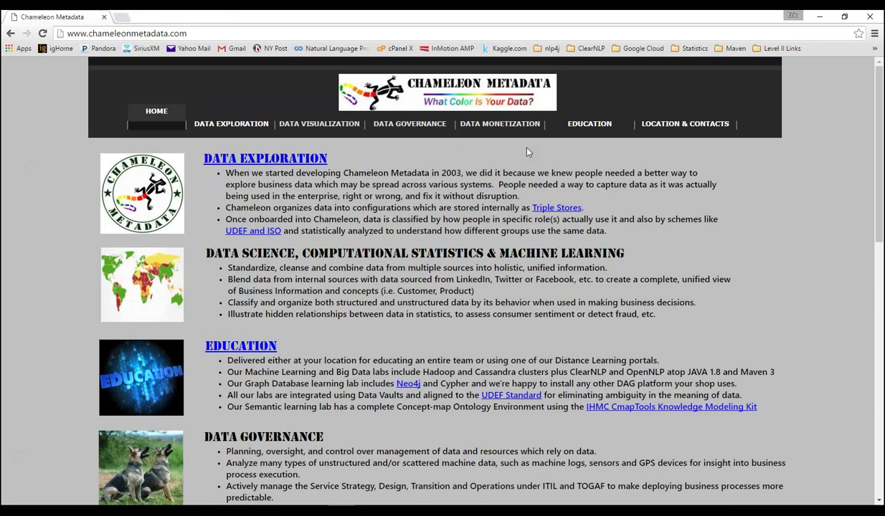
click(571, 122)
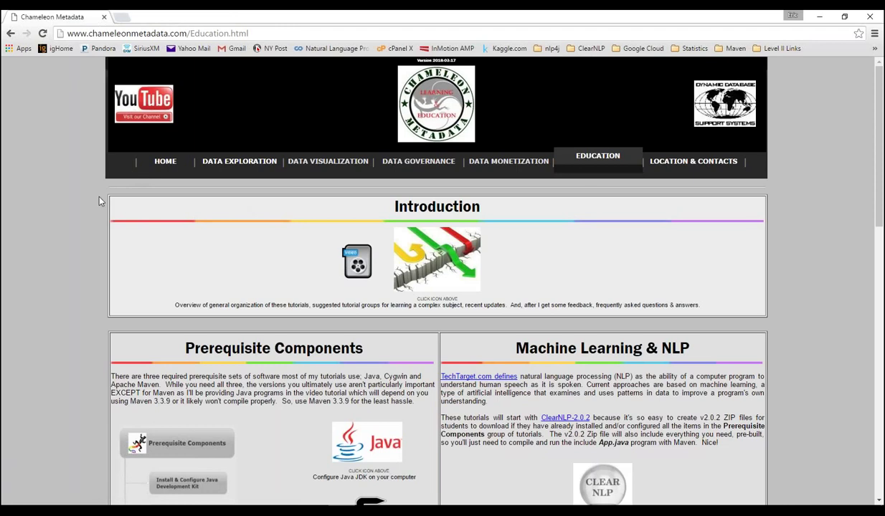
drag(880, 138, 879, 186)
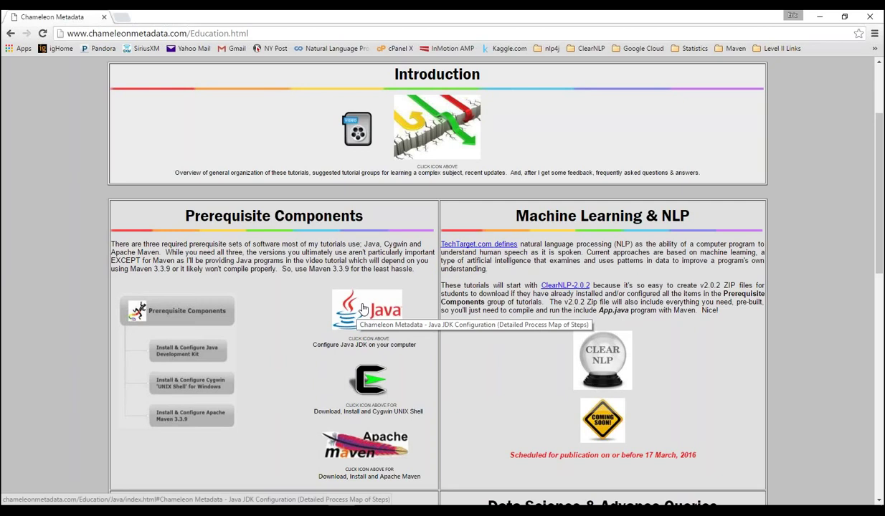
click(363, 309)
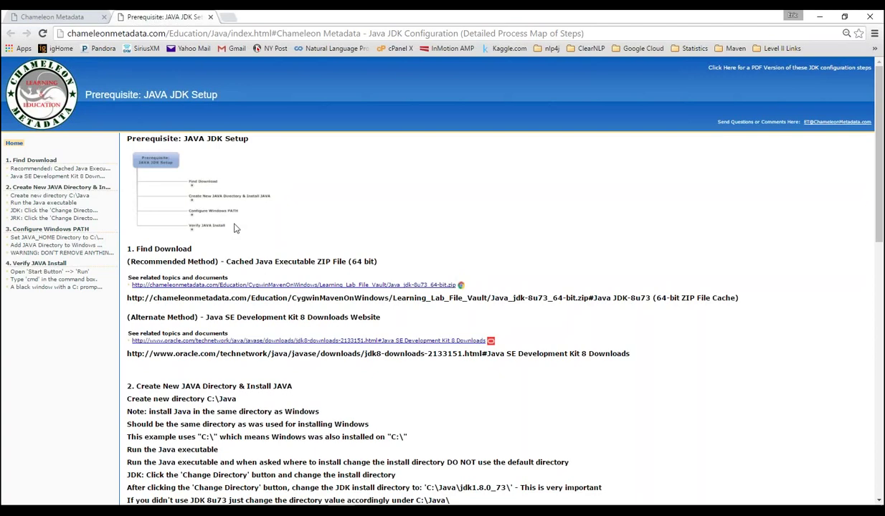
Open the PDF version of the JDK configuration steps and enlarge it to a readable size
click(738, 73)
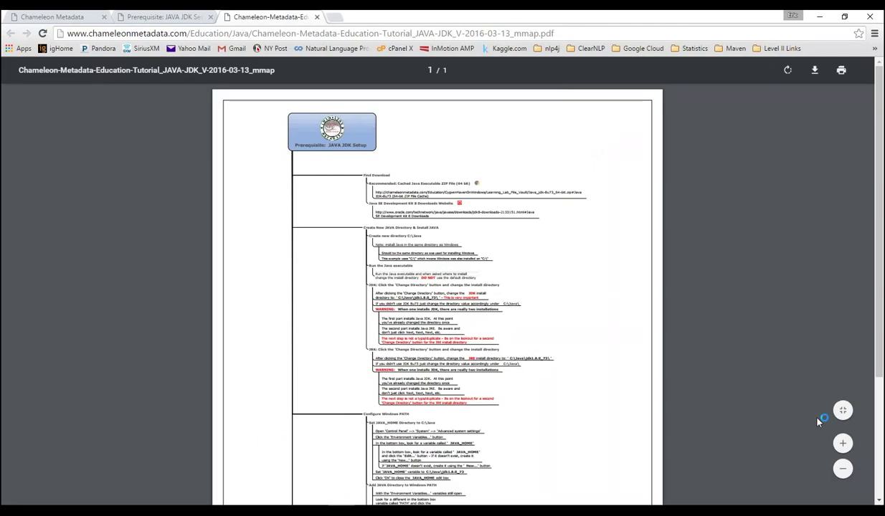
click(842, 443)
click(842, 443)
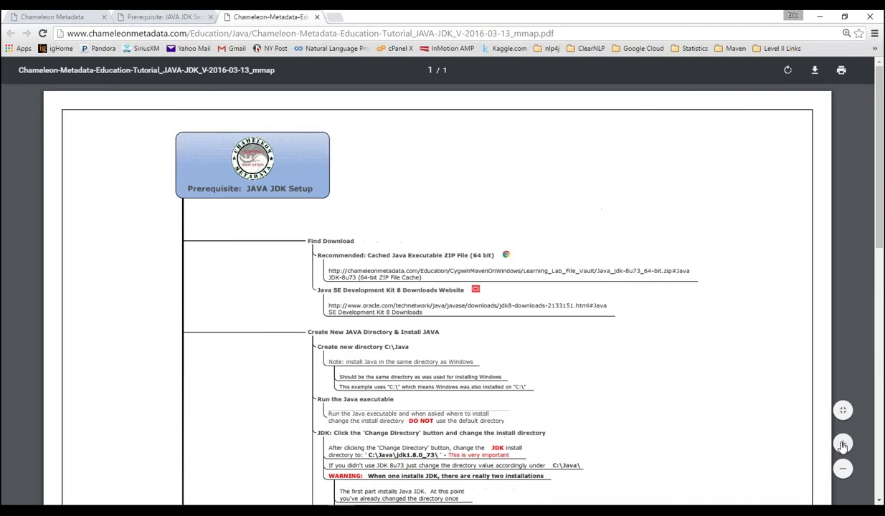
Return to the web guide and review its section on creating a Java directory and installing Java
click(161, 16)
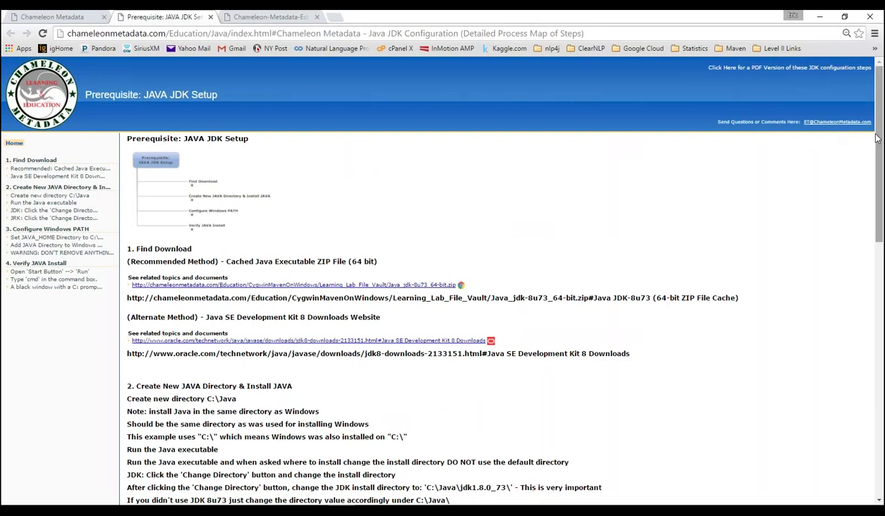
drag(881, 133, 881, 204)
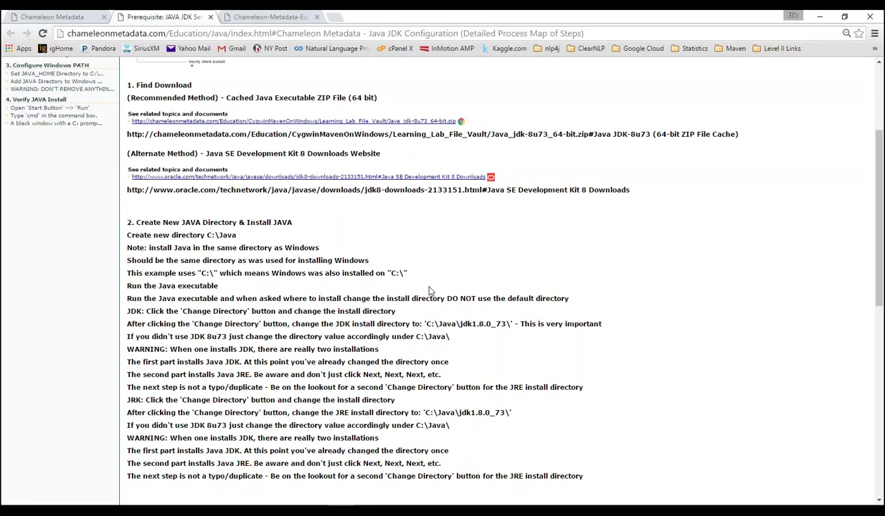
drag(460, 324, 507, 323)
click(395, 257)
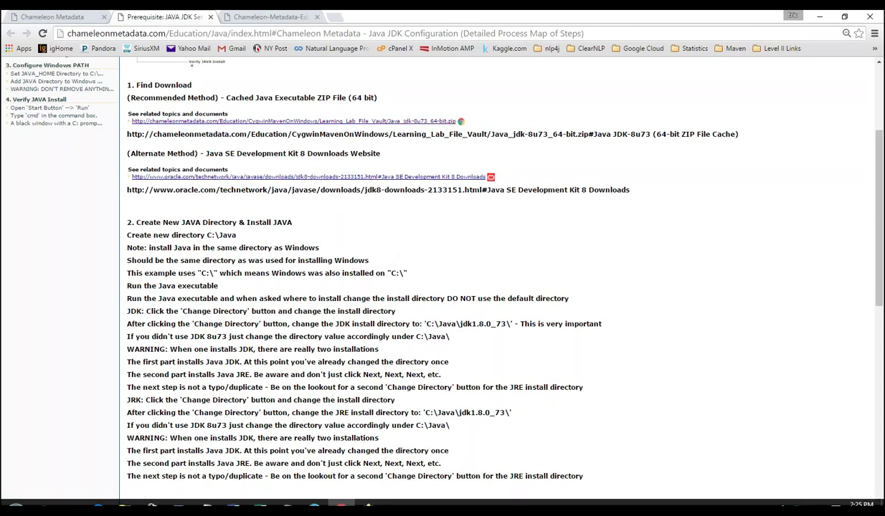
Switch to File Explorer and locate the JDK installer in the nested Java_jdk-8u73_64-bit folders under Downloads
click(125, 499)
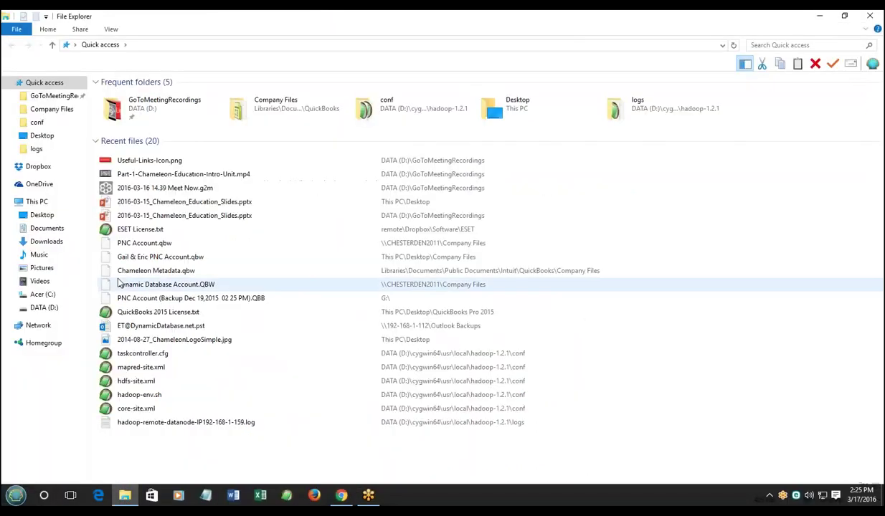
click(39, 242)
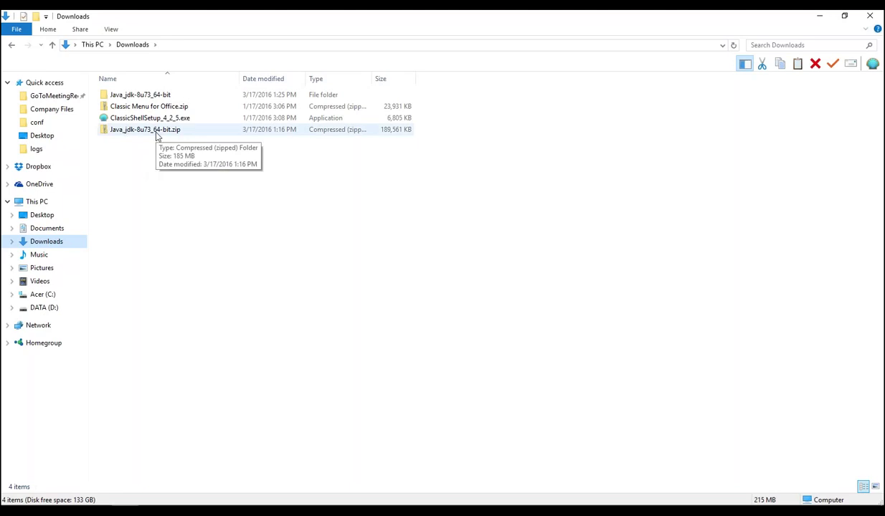
double_click(131, 95)
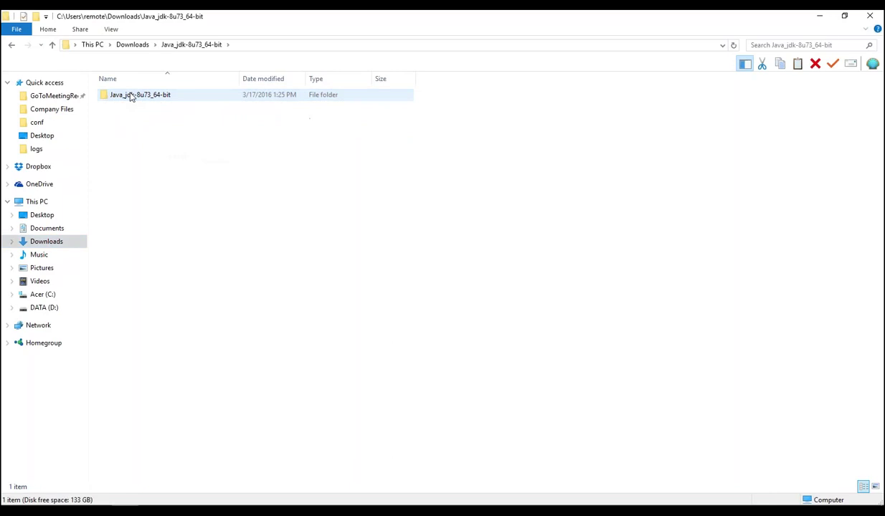
double_click(130, 95)
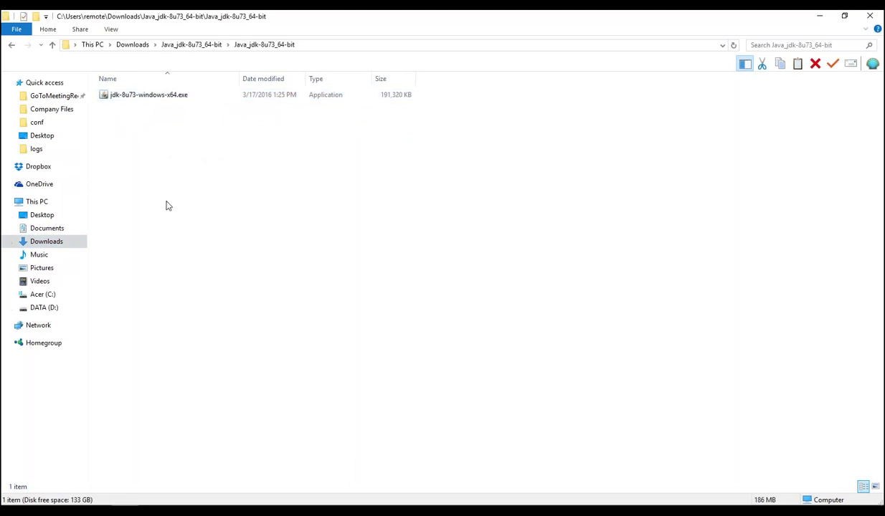
Switch back to Chrome and examine the PDF guide's Create New JAVA Directory & Install JAVA section
click(340, 495)
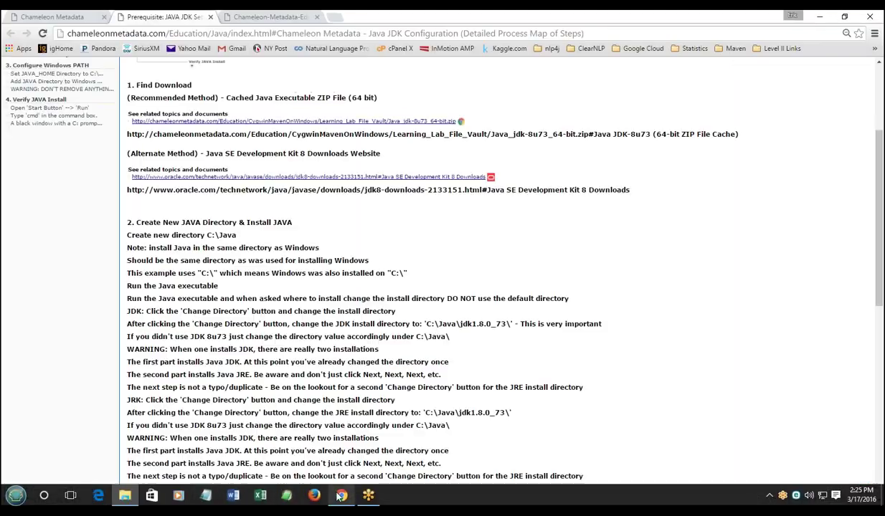
click(276, 17)
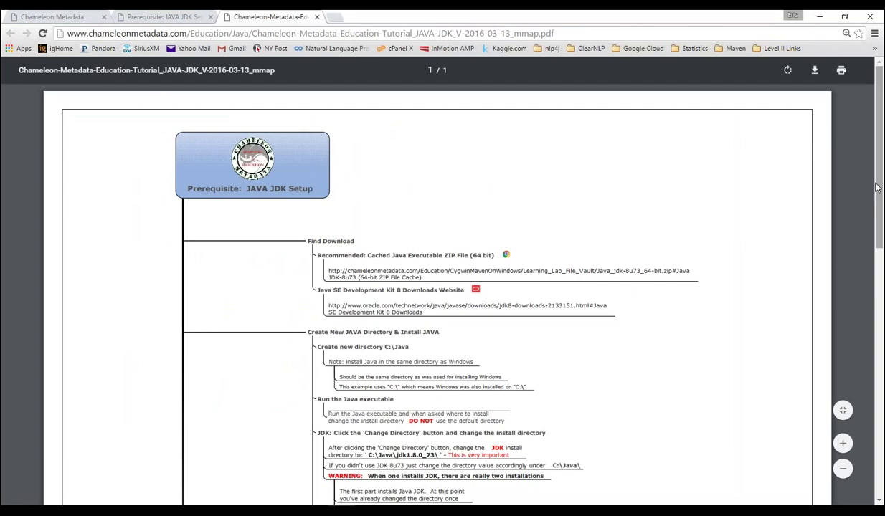
drag(881, 185, 863, 262)
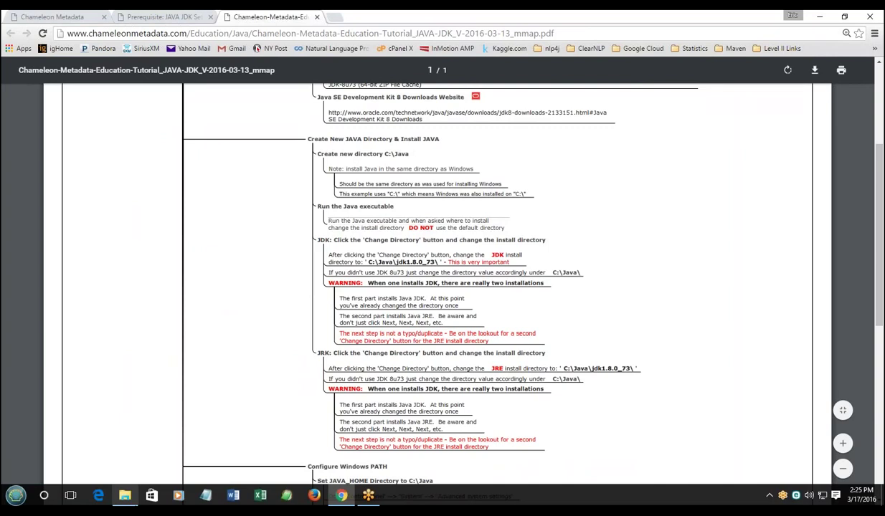
Open the C: drive in File Explorer and check the web guide's note on installing Java on the same drive as Windows
click(125, 497)
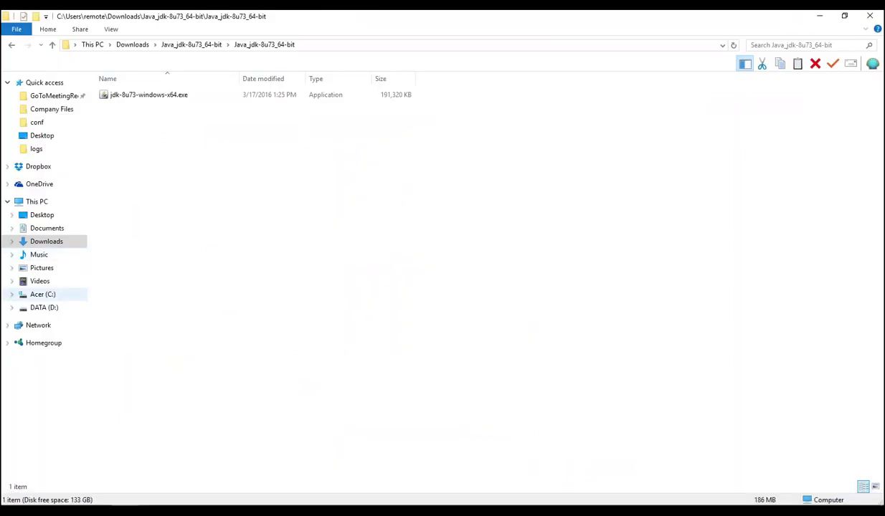
click(43, 294)
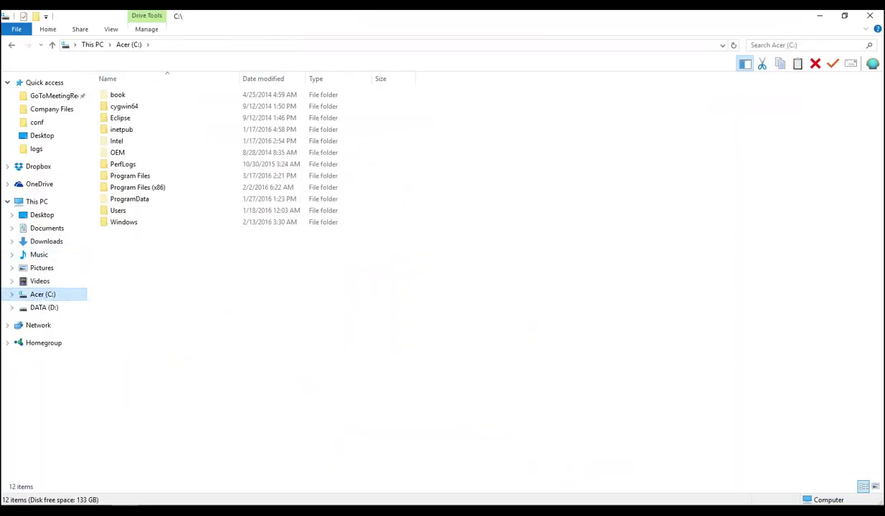
click(342, 495)
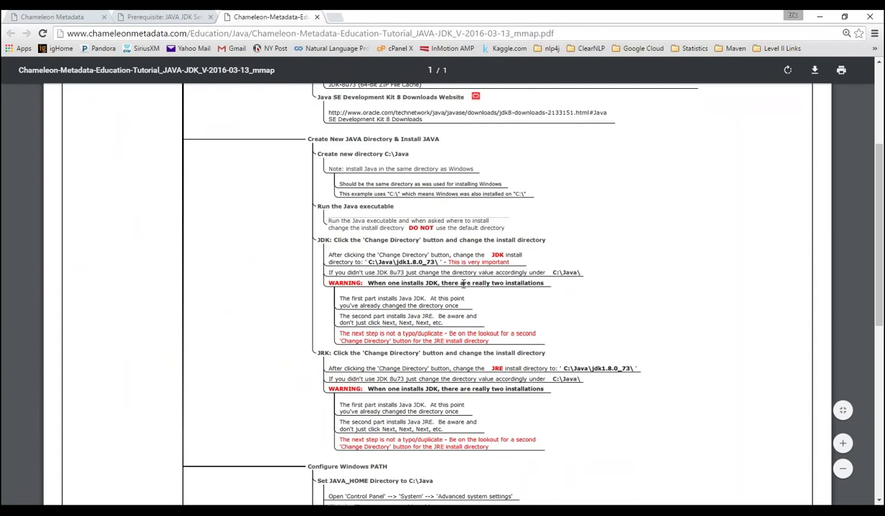
click(192, 18)
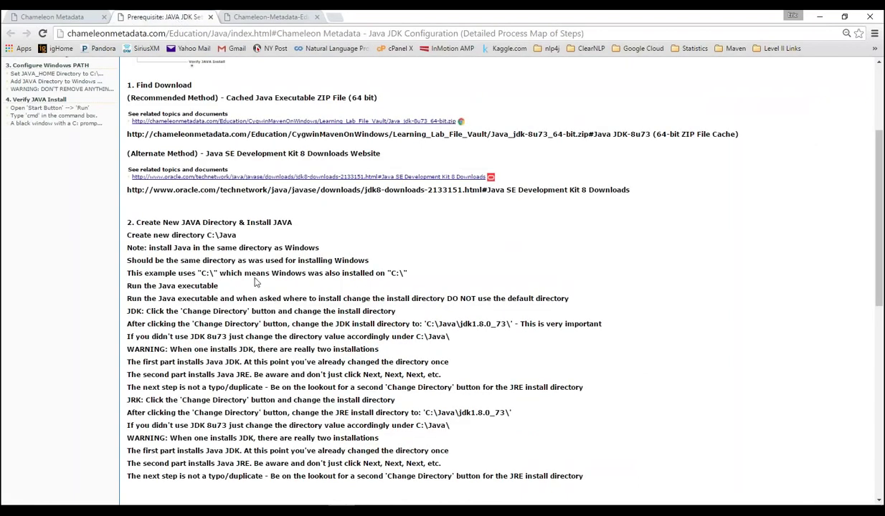
drag(256, 273, 375, 268)
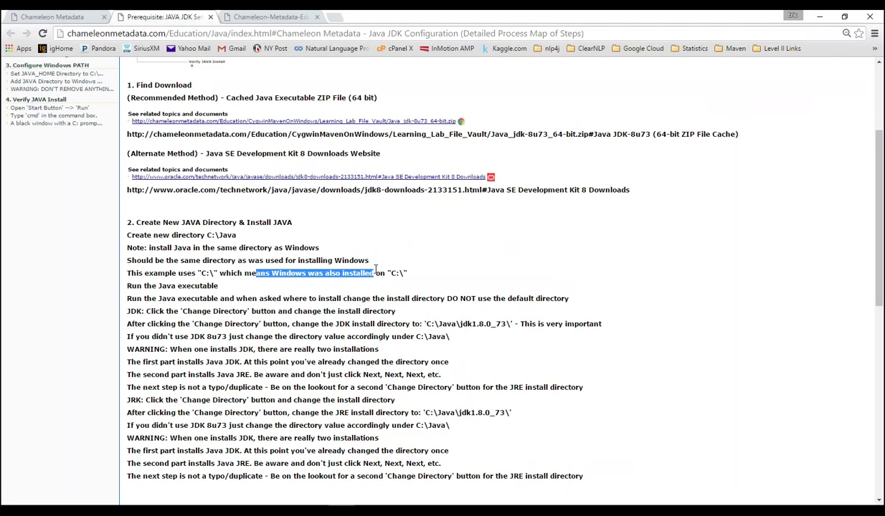
click(231, 17)
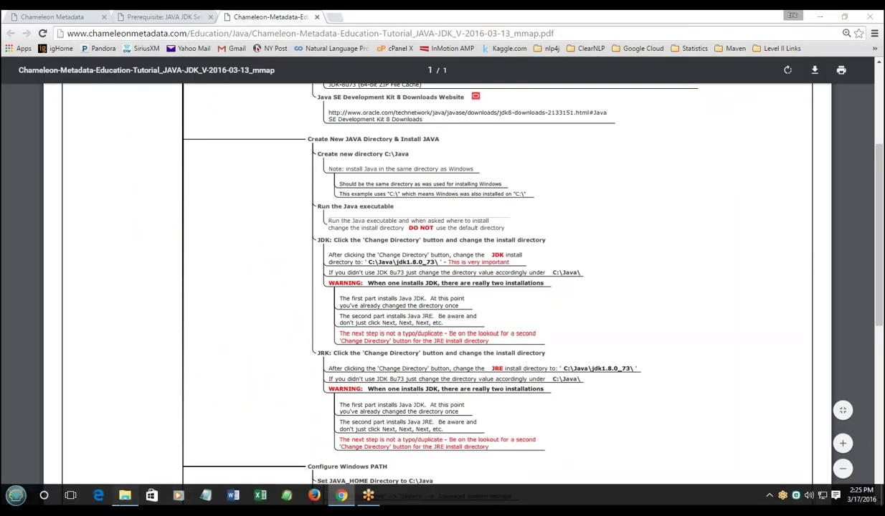
Create a folder named Java in the root of the C: drive and close File Explorer
click(125, 495)
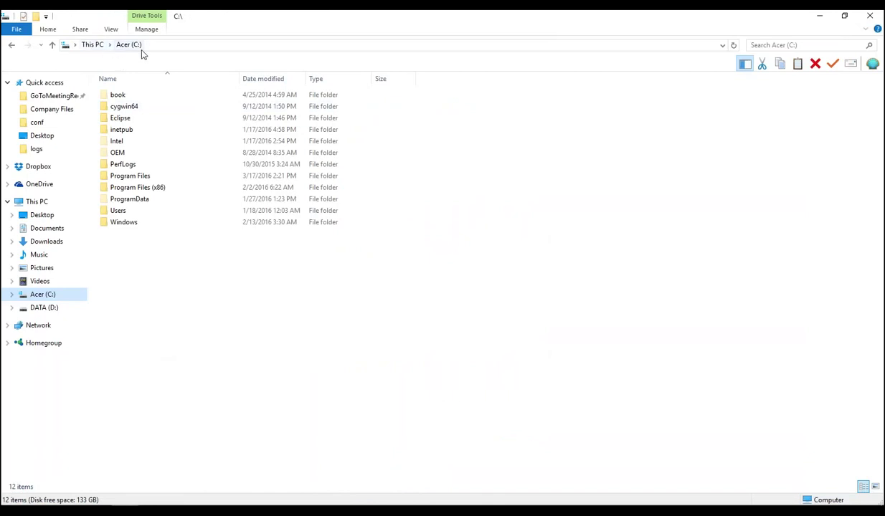
right_click(202, 332)
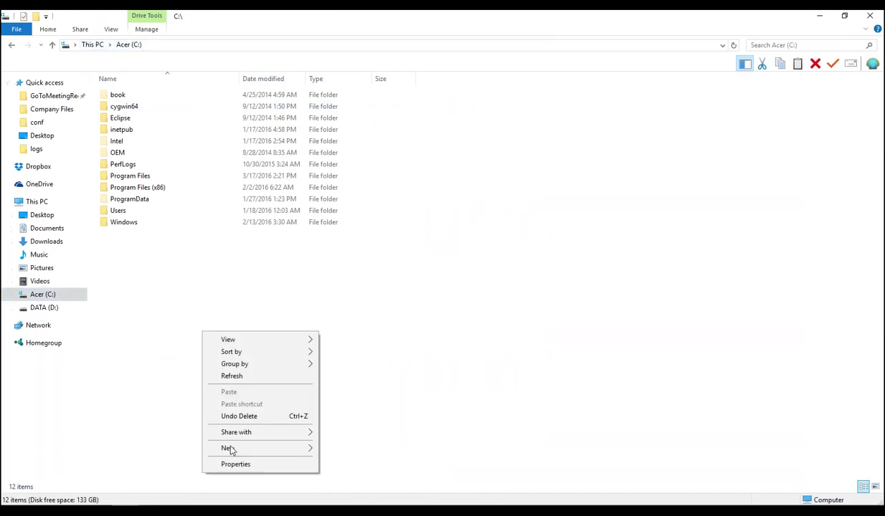
mouse_move(230, 449)
click(354, 449)
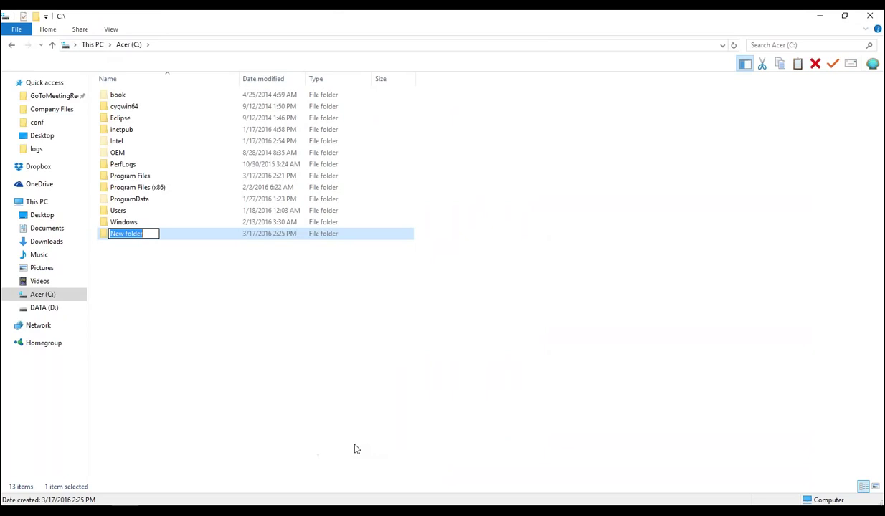
text(Java)
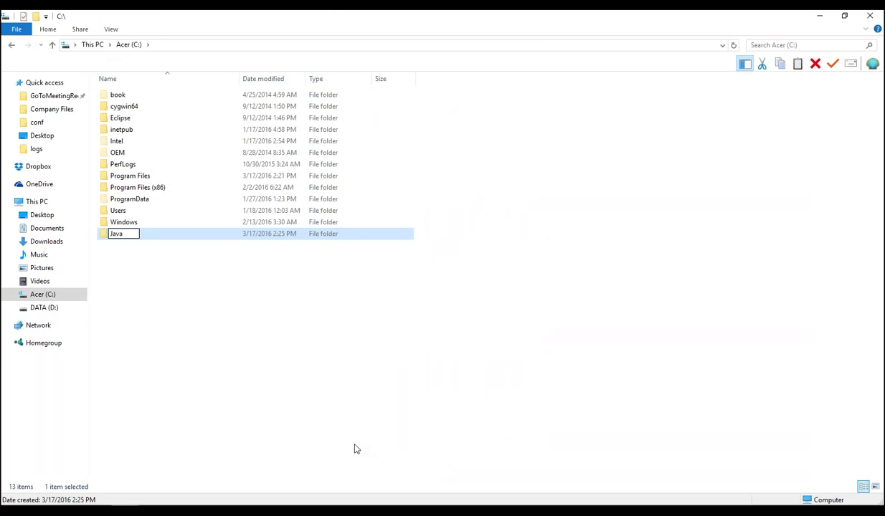
key(Return)
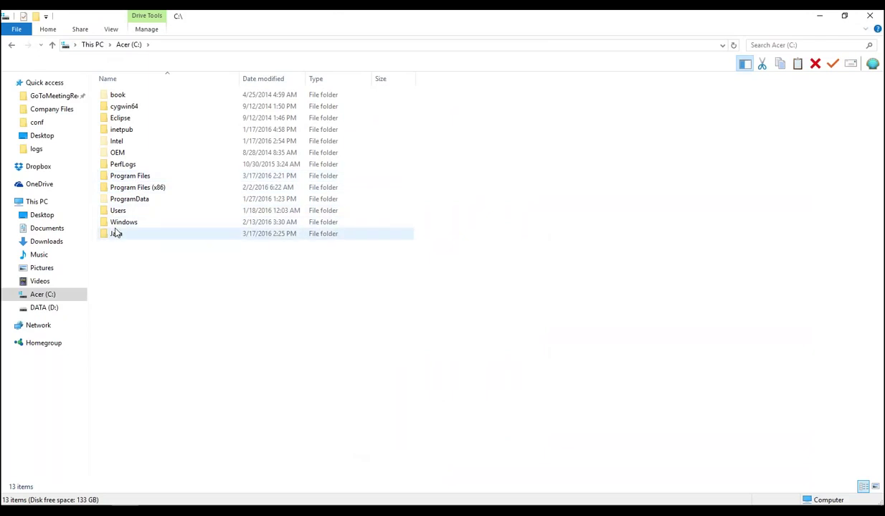
click(821, 15)
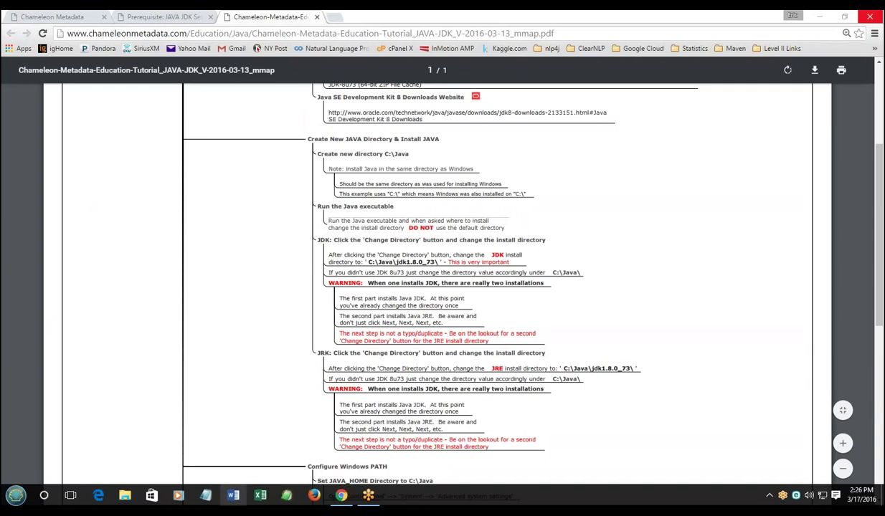
Reopen File Explorer and launch jdk-8u73-windows-x64.exe from the nested Java_jdk-8u73_64-bit folders in Downloads
click(125, 495)
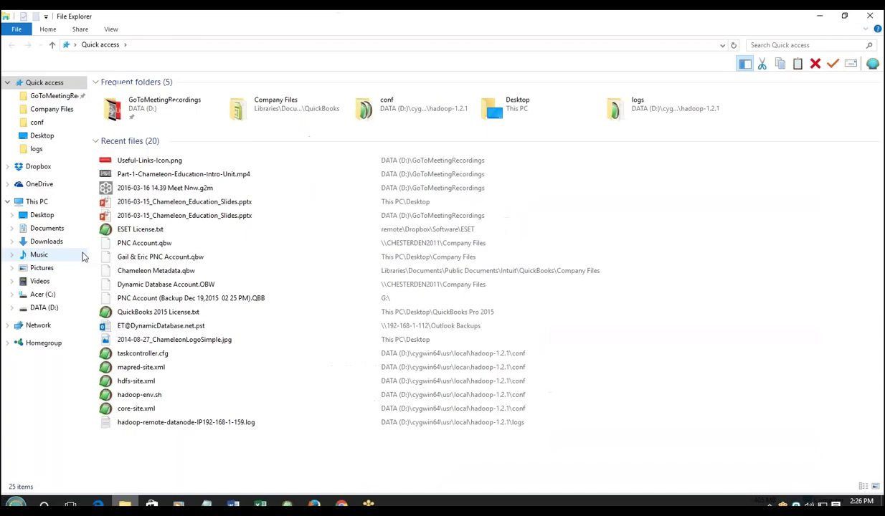
click(47, 241)
double_click(140, 94)
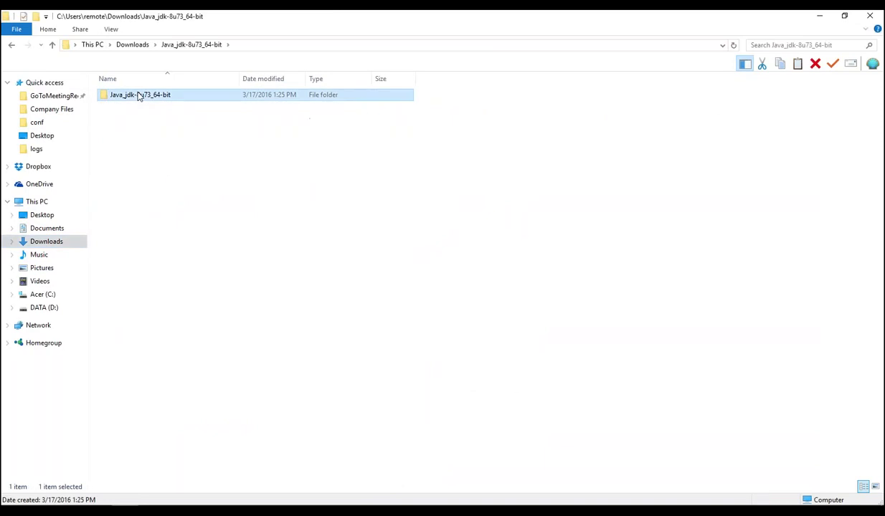
double_click(138, 93)
double_click(139, 95)
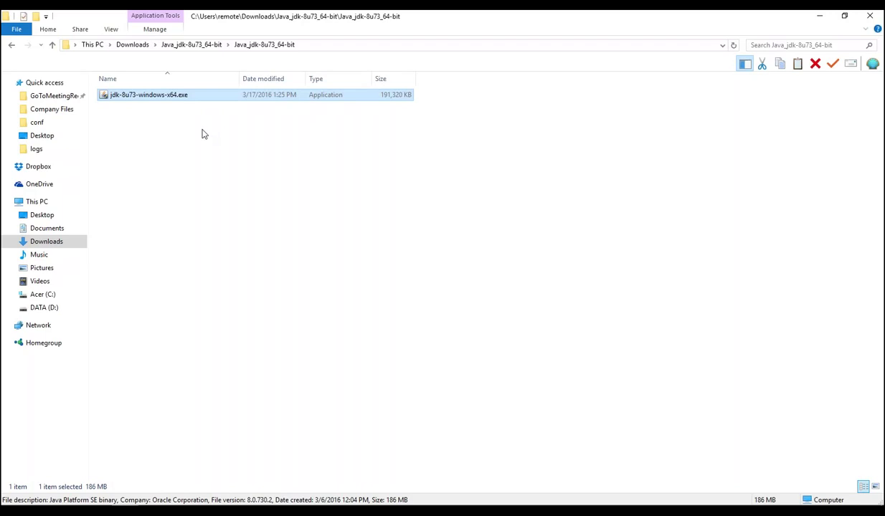
right_click(140, 98)
click(145, 112)
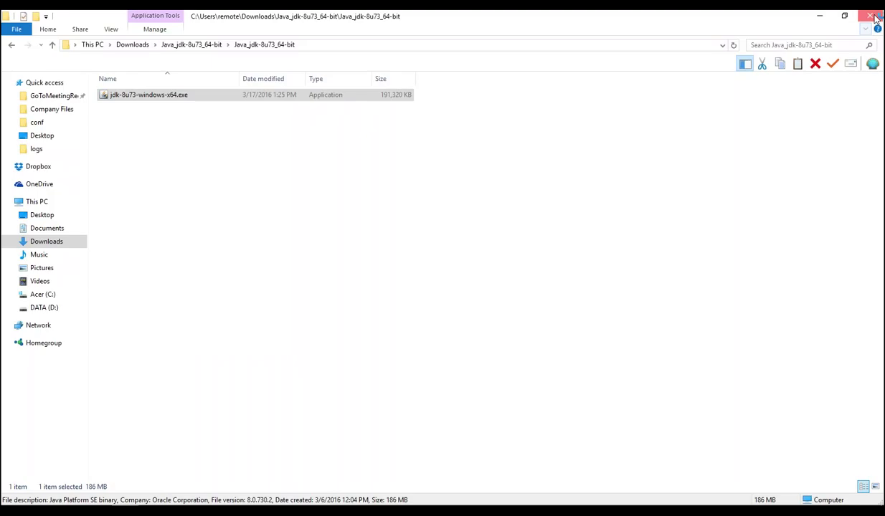
Clear the open windows off the desktop and advance the JDK 8 Update 73 setup wizard to Custom Setup
click(819, 15)
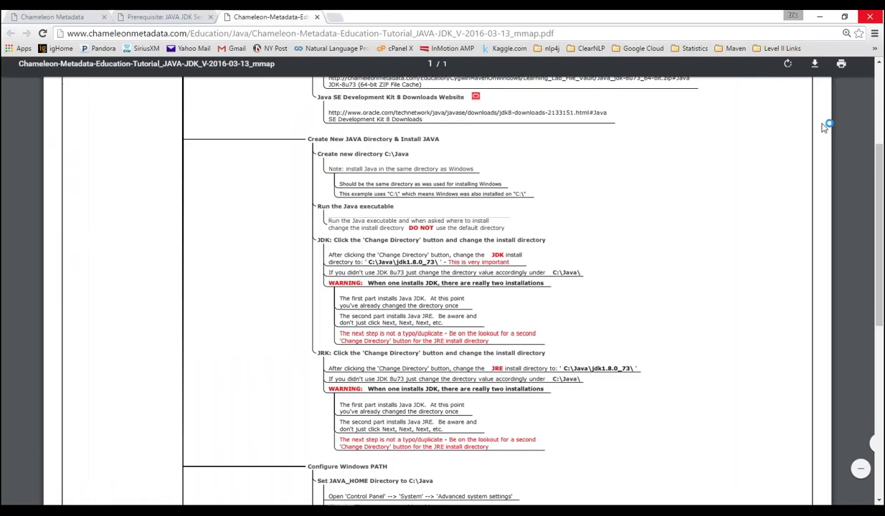
click(819, 16)
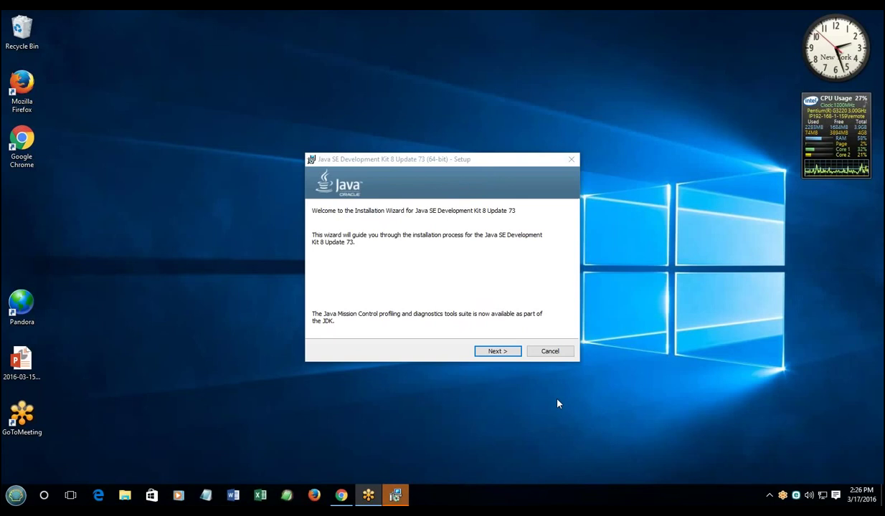
click(509, 351)
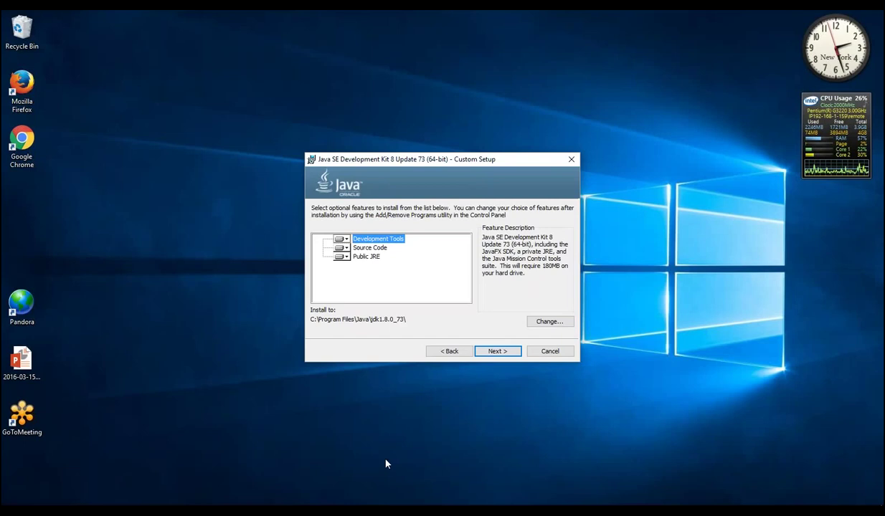
Set the JDK install folder to C:\Java\jdk1.8.0_73\ as the web guide specifies, and start the JDK installation
click(346, 239)
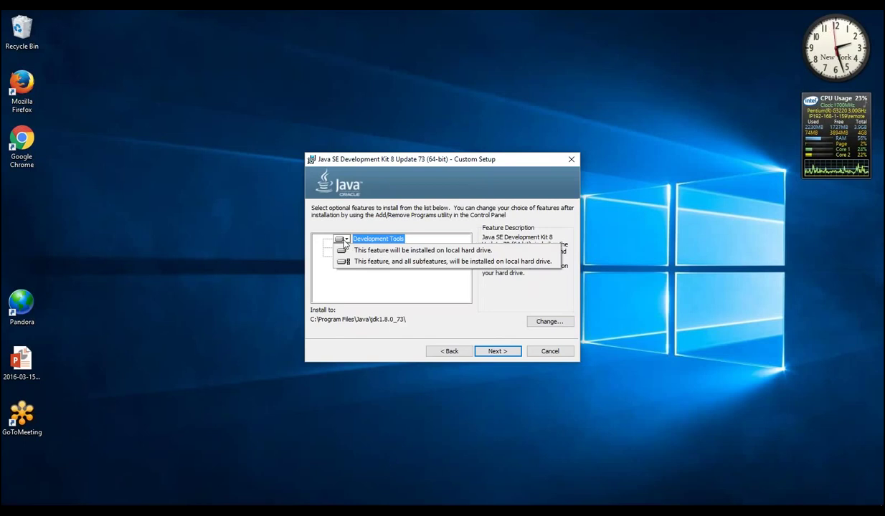
click(342, 241)
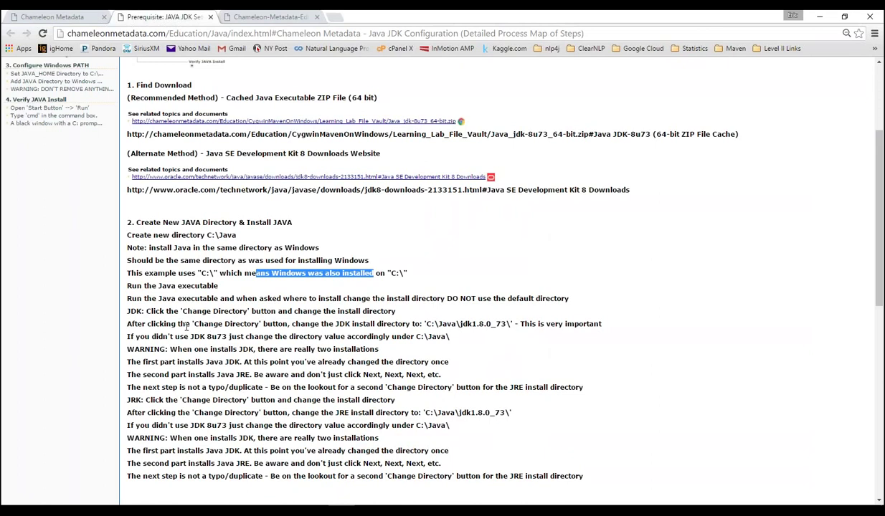
drag(189, 325, 513, 323)
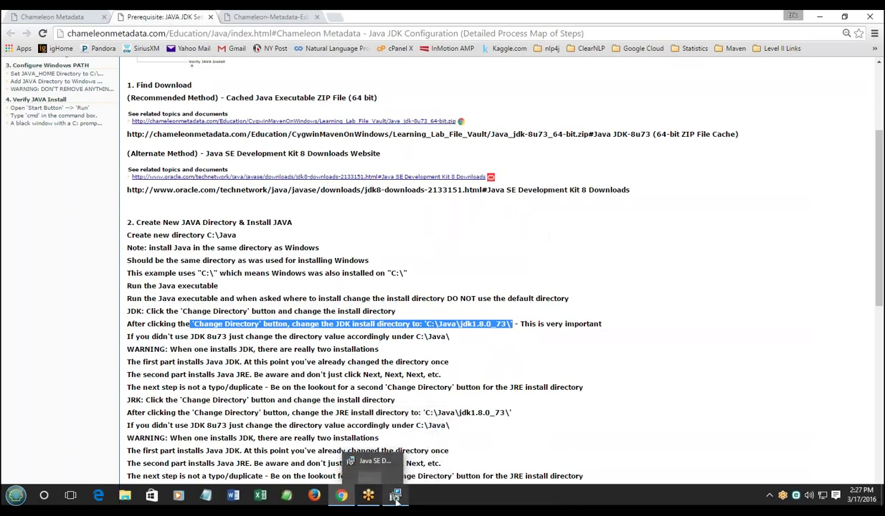
click(397, 501)
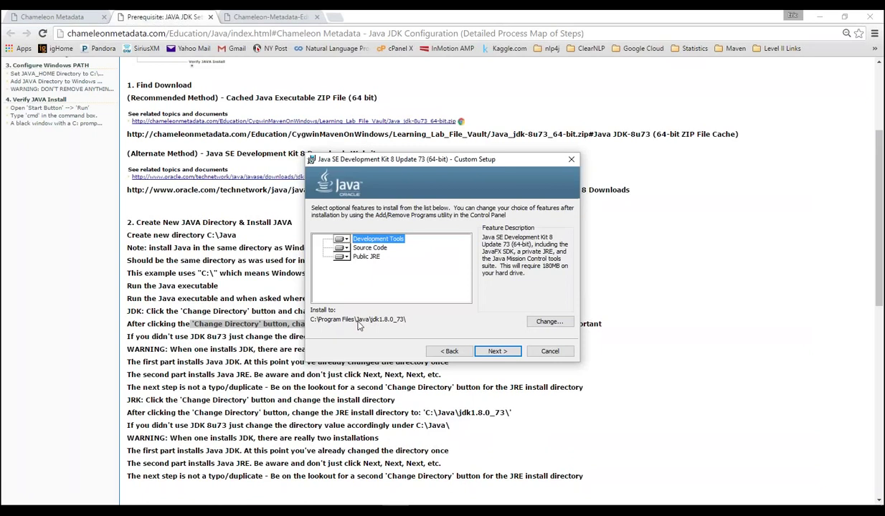
click(548, 321)
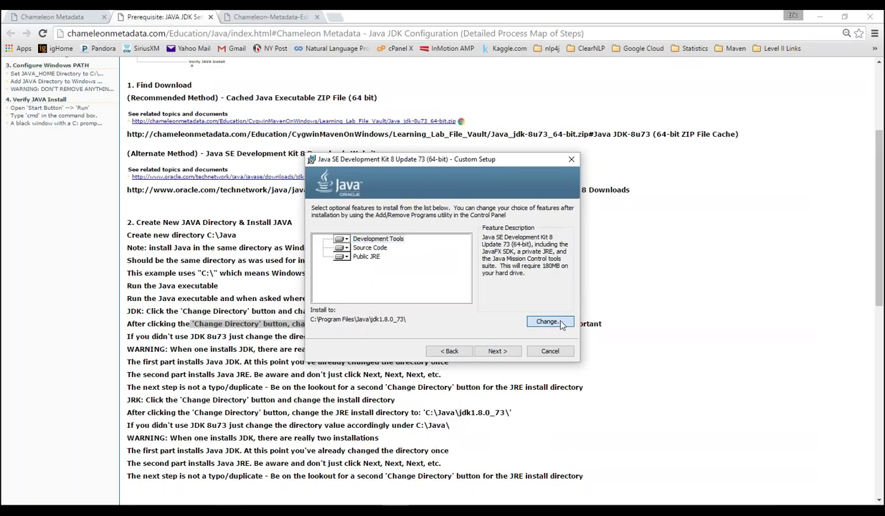
click(368, 327)
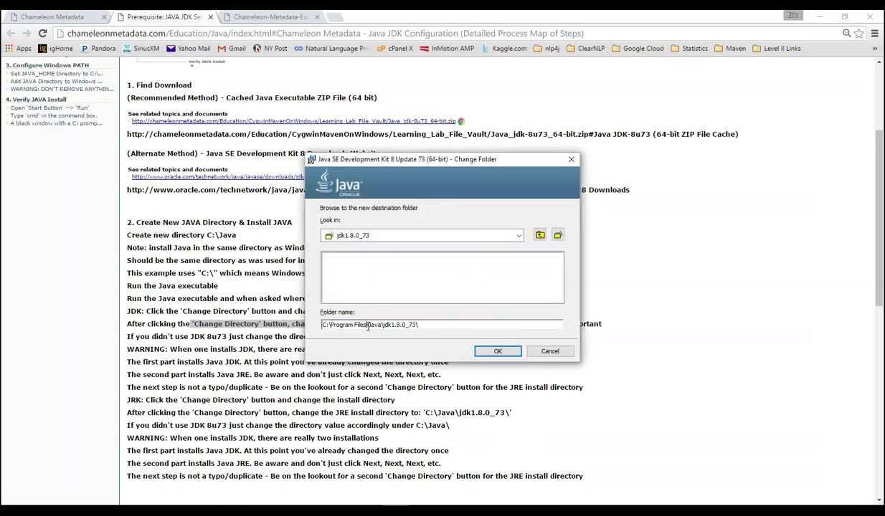
drag(363, 326, 328, 326)
key(BackSpace)
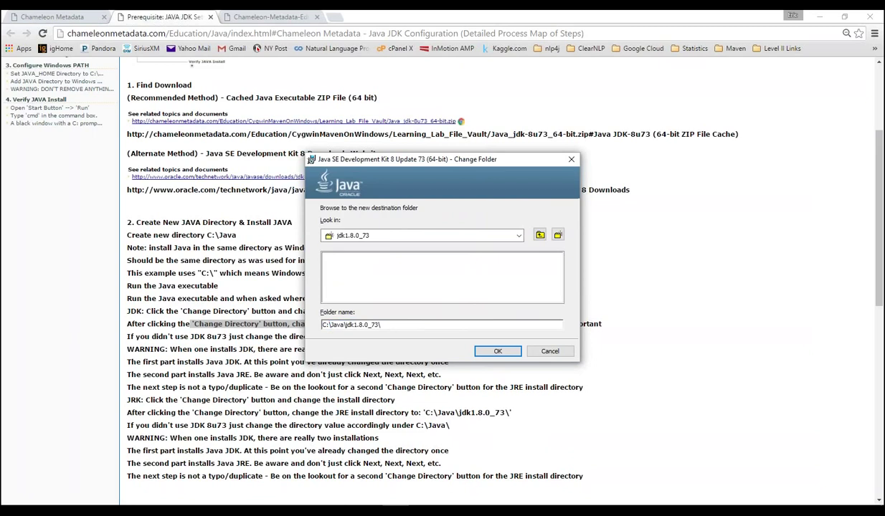
click(499, 352)
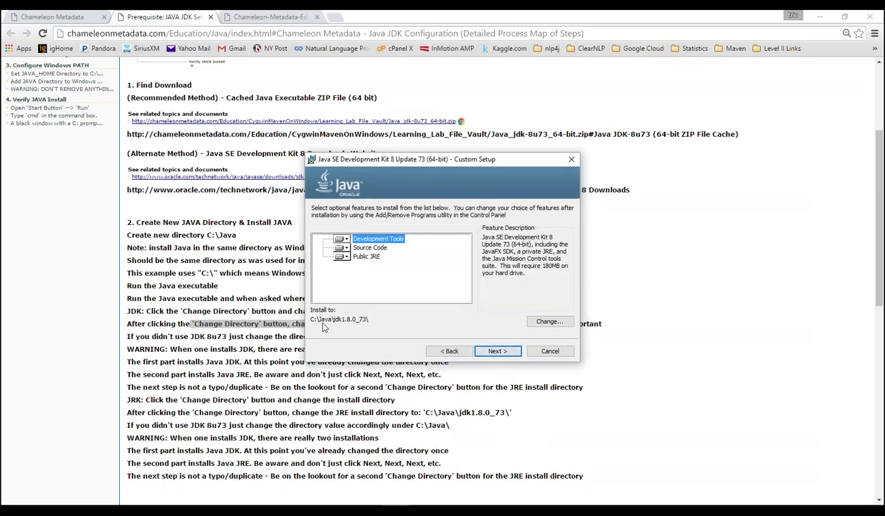
drag(377, 159, 441, 111)
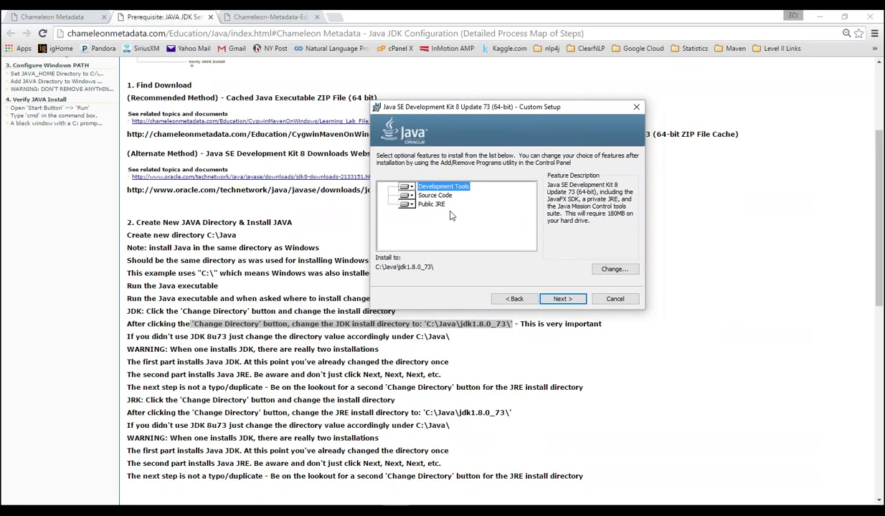
click(561, 298)
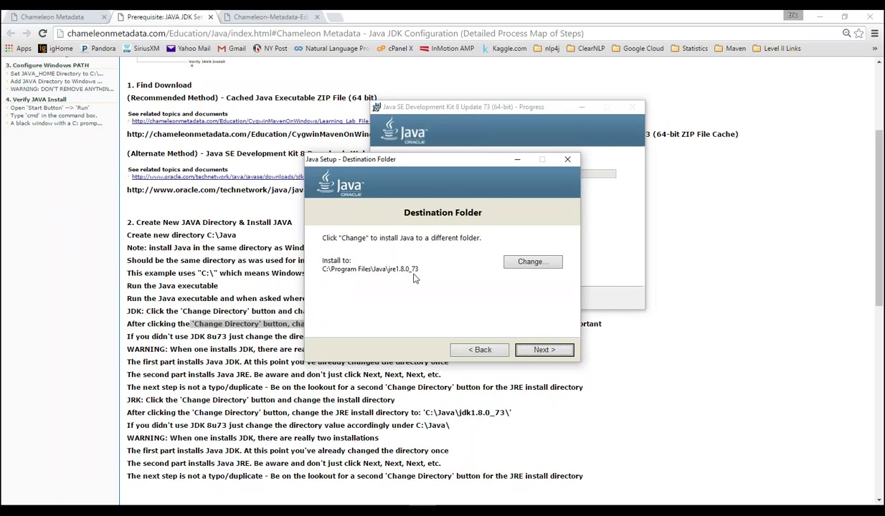
Change the Java Setup destination folder for the JRE to C:\Java
click(525, 264)
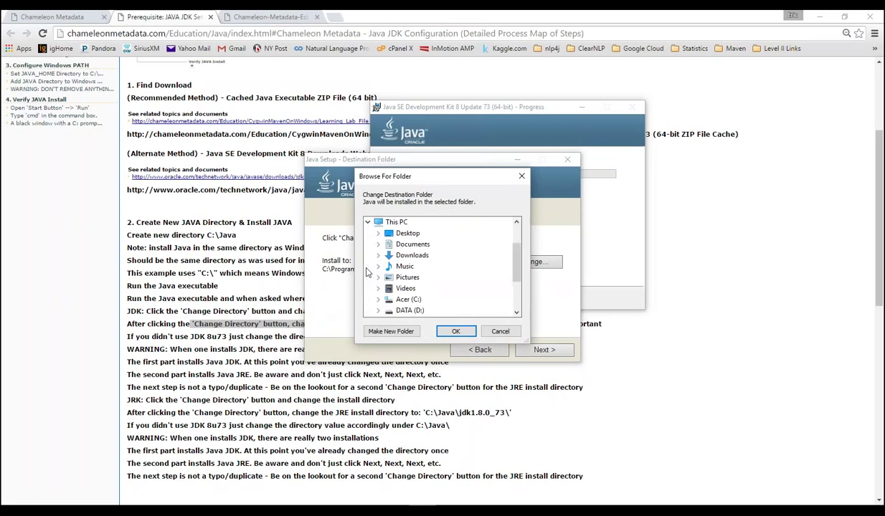
click(379, 301)
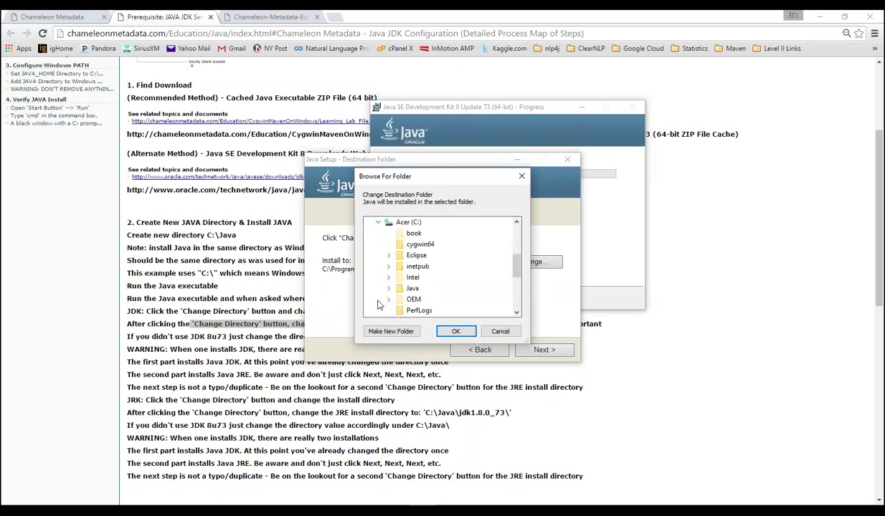
click(412, 288)
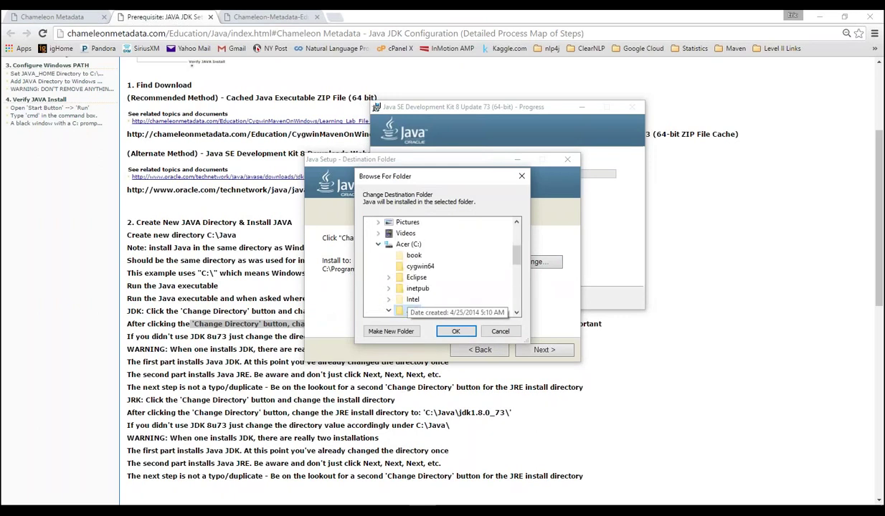
drag(517, 255, 519, 266)
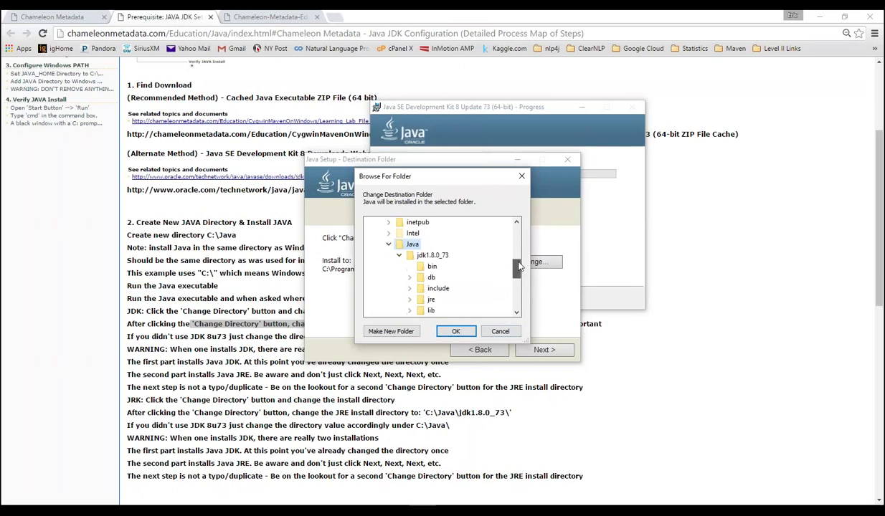
click(399, 255)
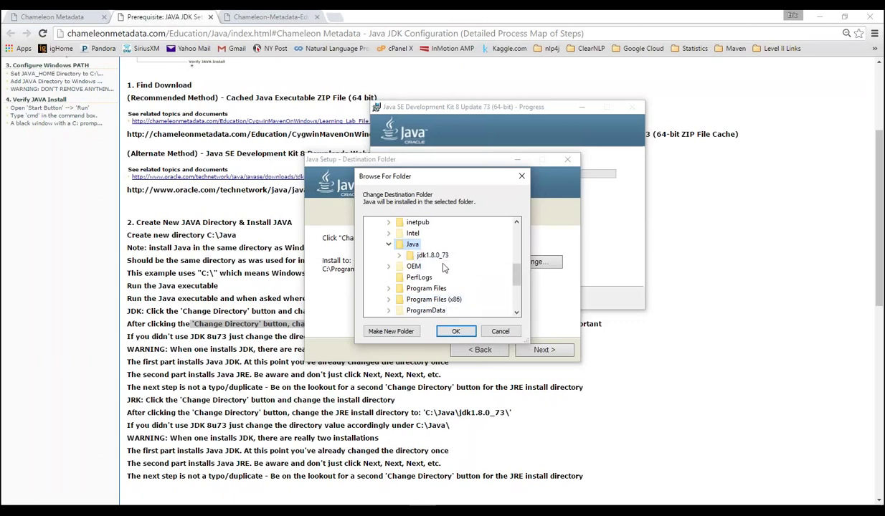
click(412, 245)
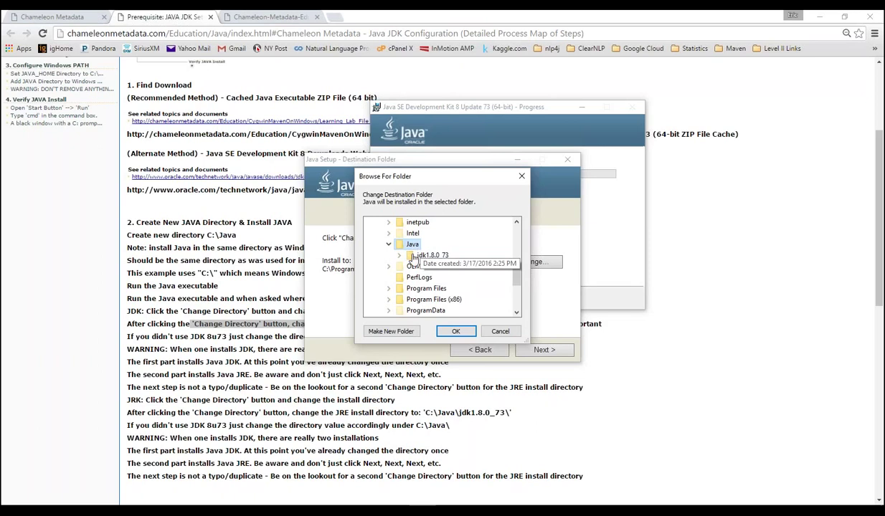
click(455, 332)
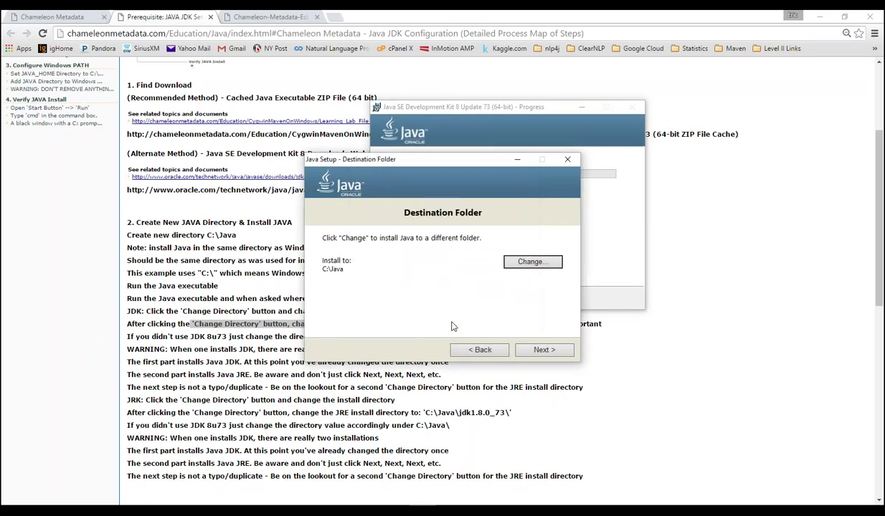
Install the JRE and close the completed JDK 8 Update 73 setup wizard
click(543, 351)
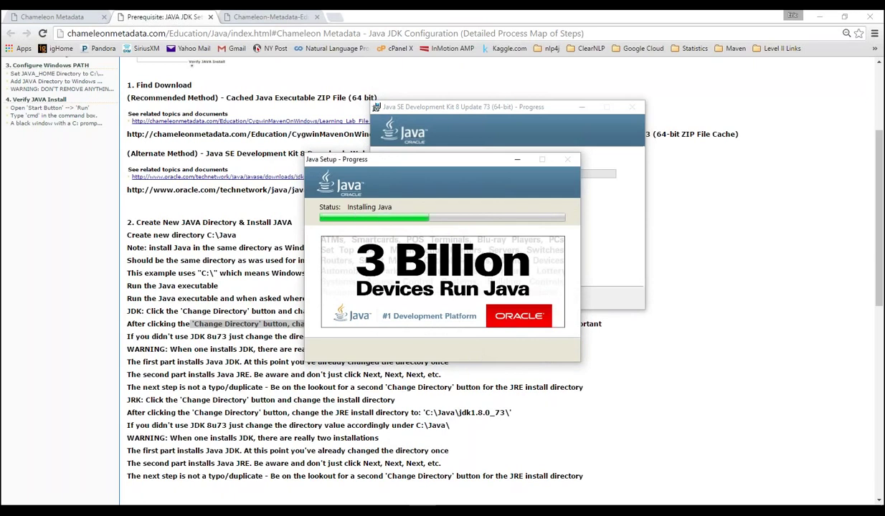
drag(424, 159, 566, 79)
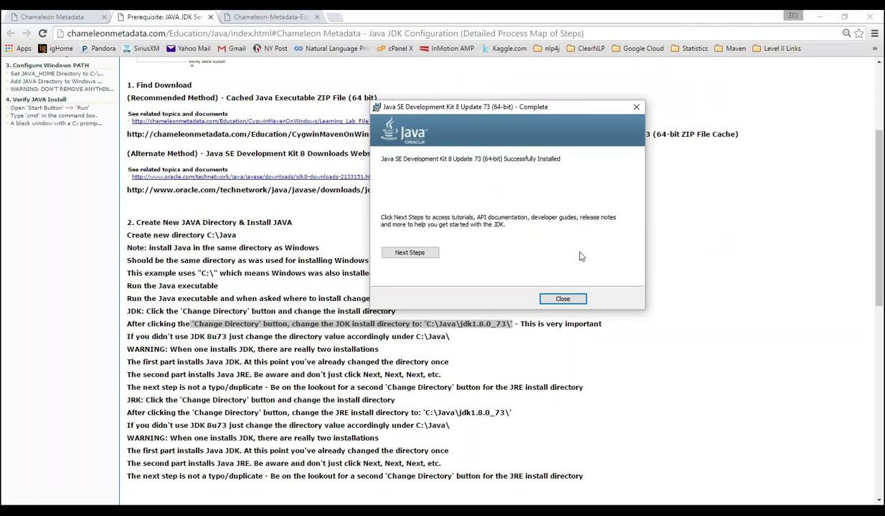
click(545, 297)
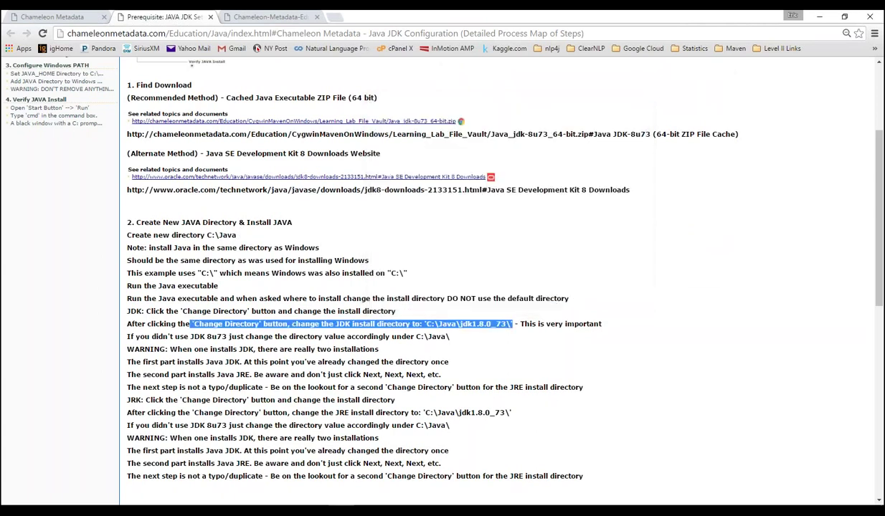
Consult the guide's Configure Windows PATH section and open Environment Variables from the Control Panel's advanced system settings
scroll(789, 315, down, 3)
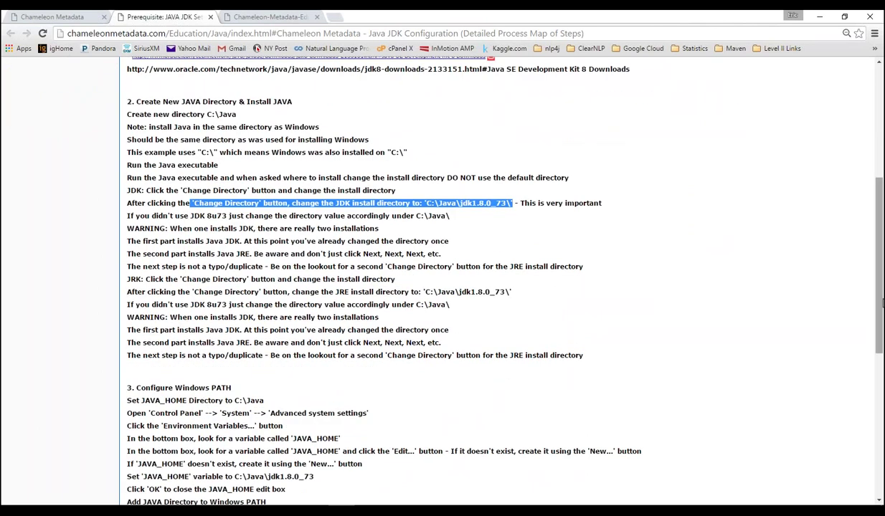
drag(878, 300, 870, 153)
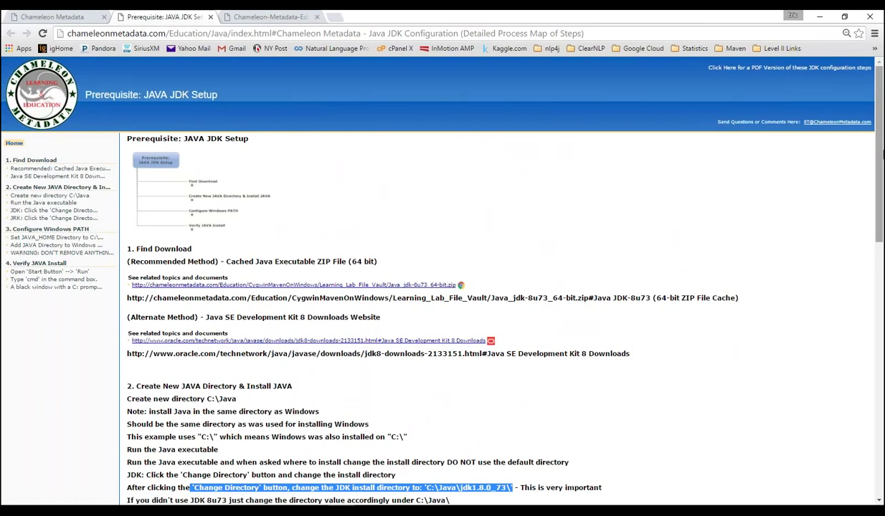
drag(879, 155, 881, 344)
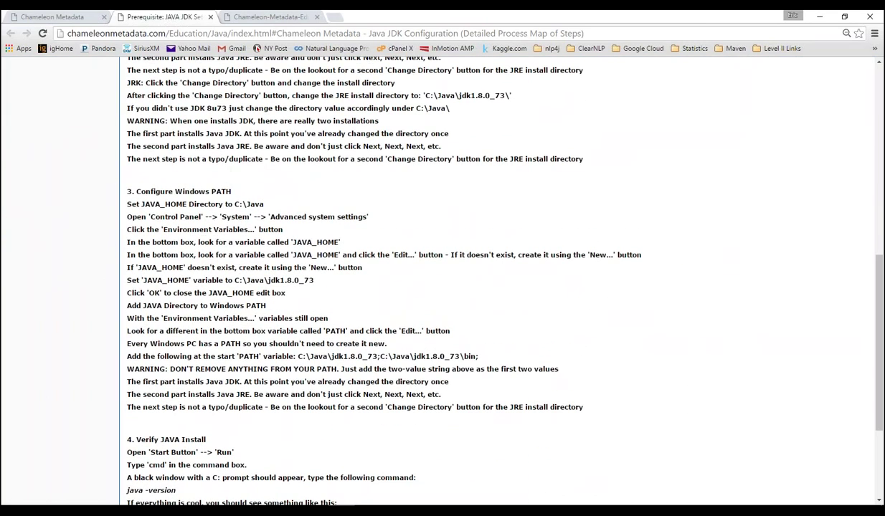
mouse_move(11, 499)
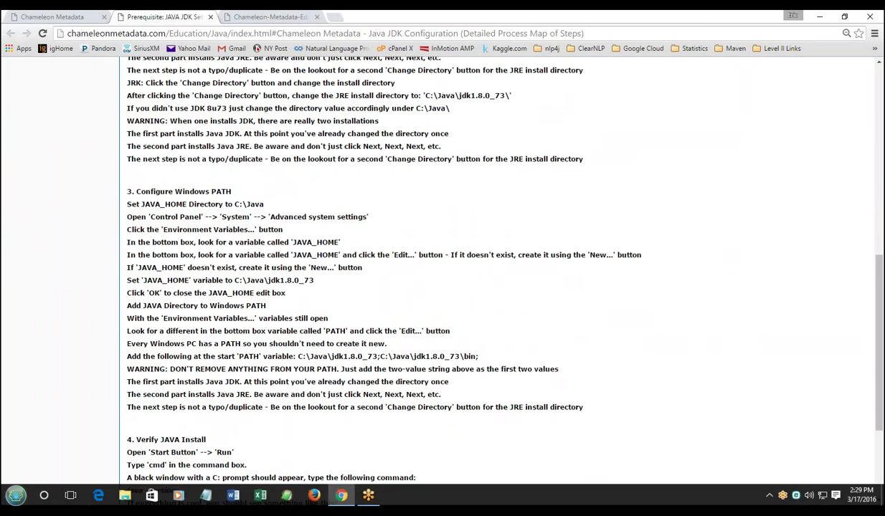
right_click(9, 501)
click(9, 501)
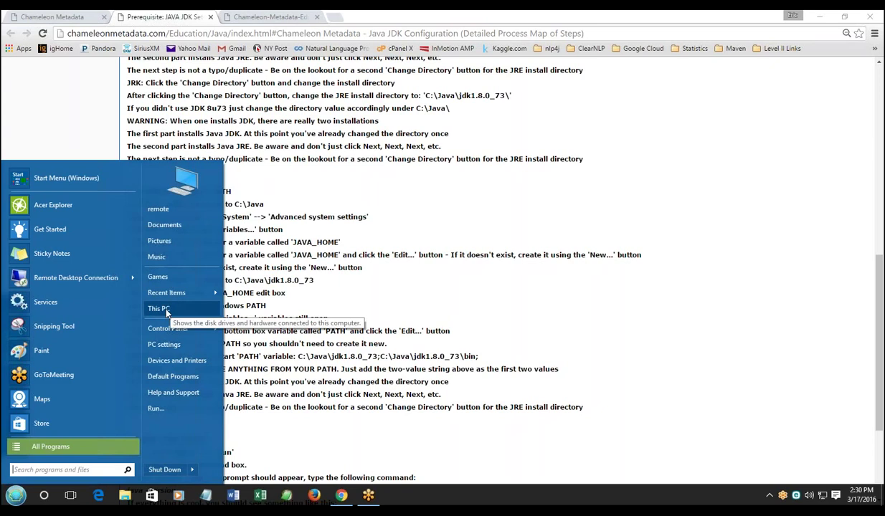
mouse_move(163, 332)
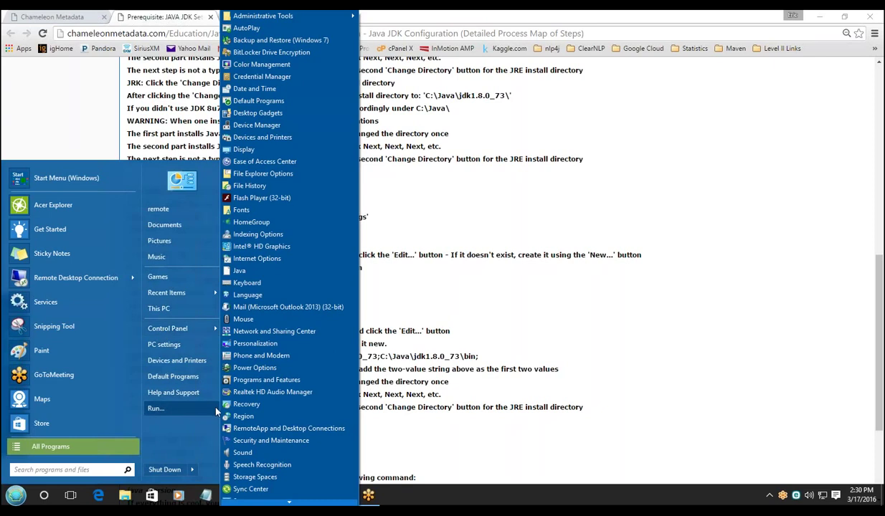
scroll(258, 459, down, 2)
click(260, 453)
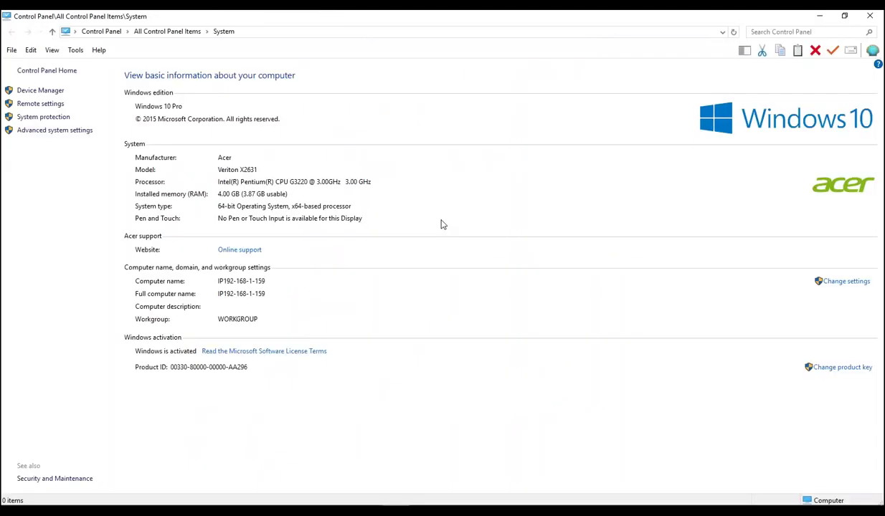
click(52, 130)
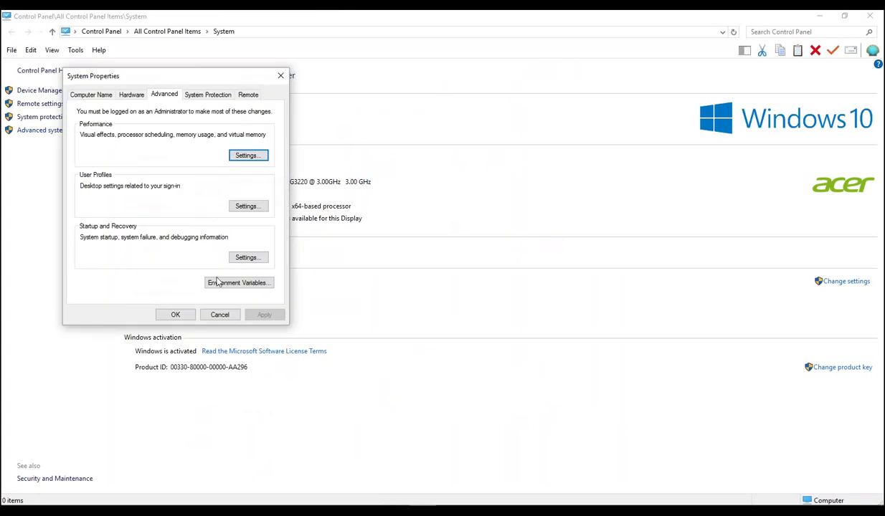
click(217, 284)
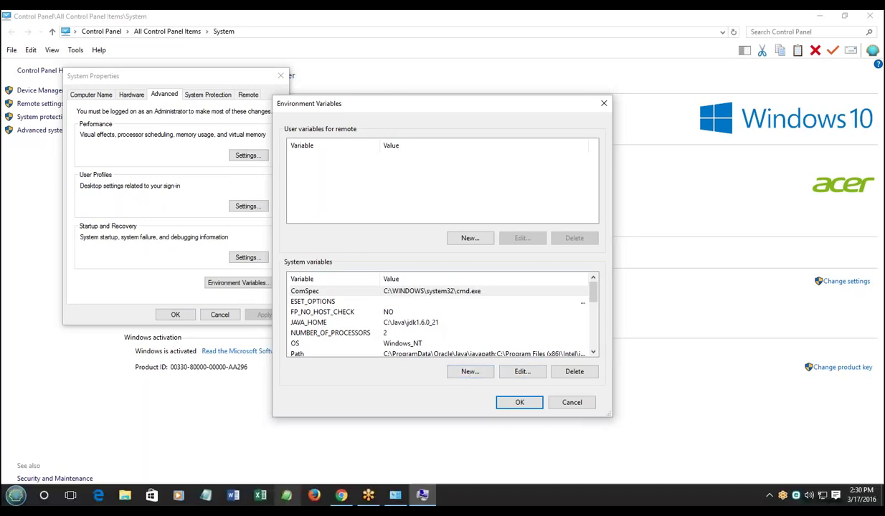
In File Explorer, go to C:\Java\jdk1.8.0_73 and open the properties of its bin folder
click(124, 500)
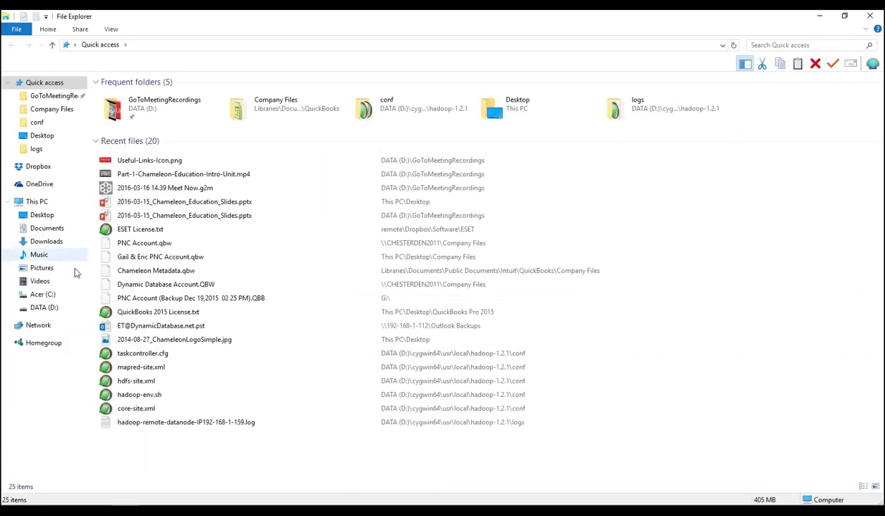
click(48, 296)
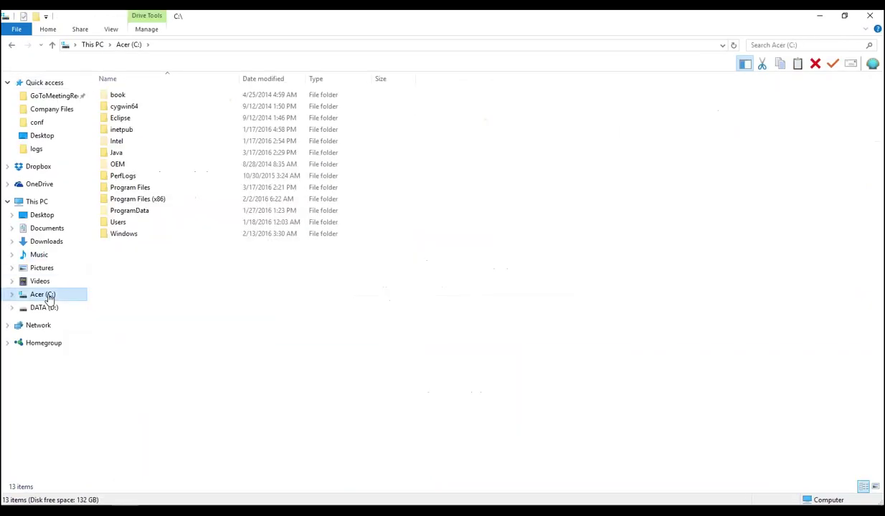
double_click(107, 155)
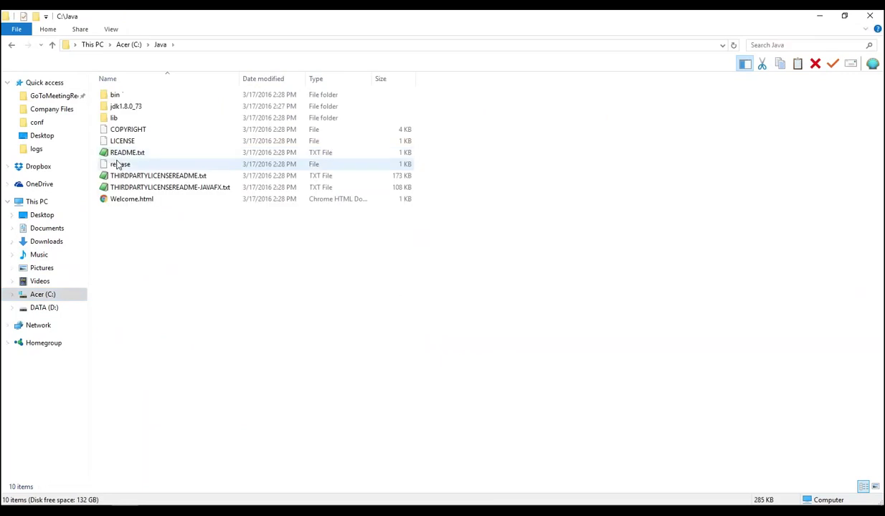
double_click(120, 107)
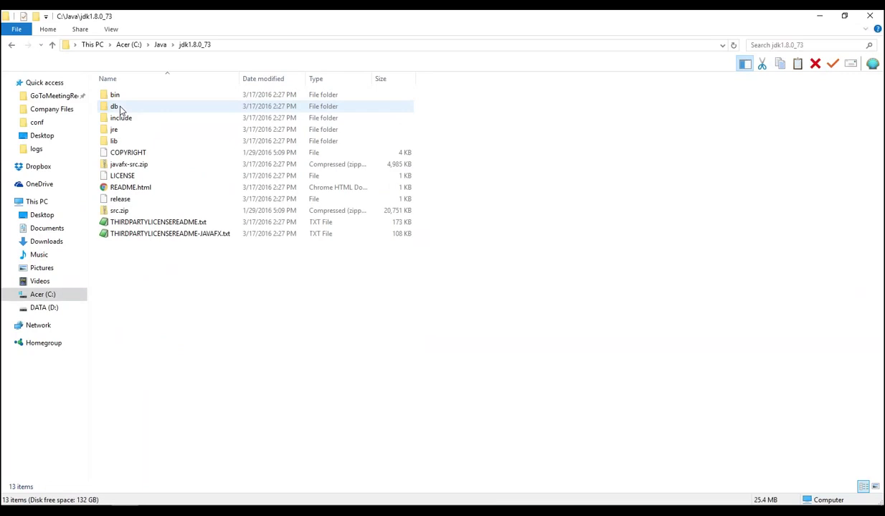
right_click(113, 97)
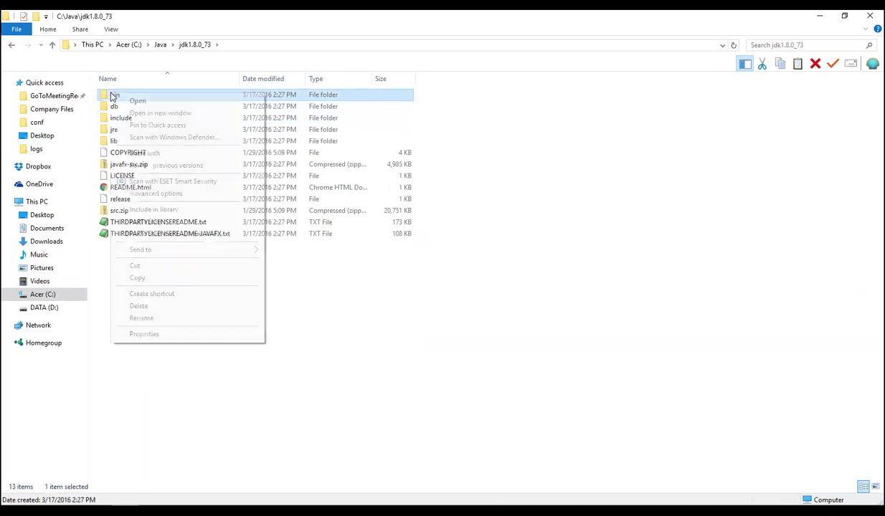
click(147, 334)
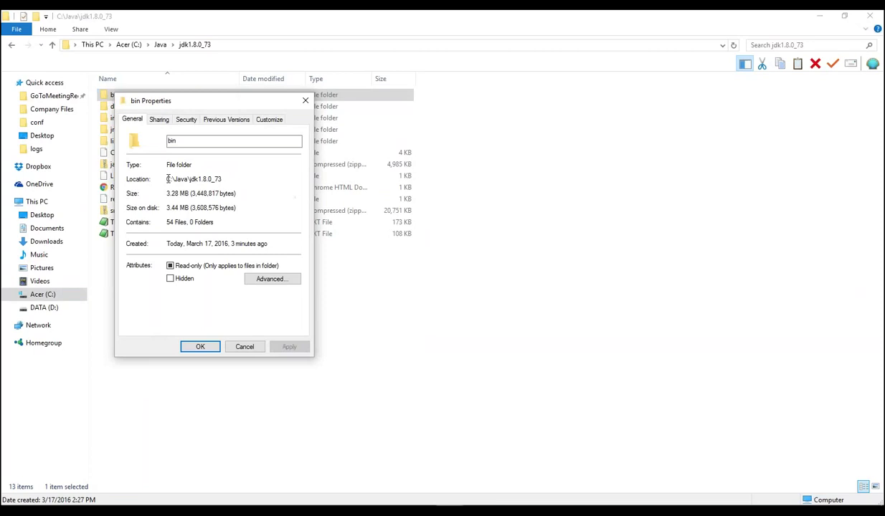
Copy the location path C:\Java\jdk1.8.0_73 from the bin folder's properties and close them without changes
drag(167, 179, 220, 183)
key(ctrl+c)
click(241, 347)
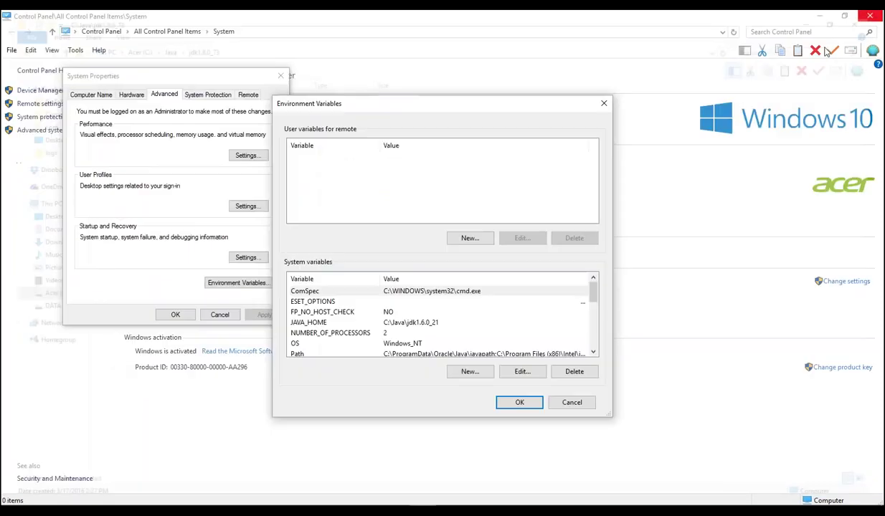
Set the JAVA_HOME system variable to the copied path C:\Java\jdk1.8.0_73
click(312, 322)
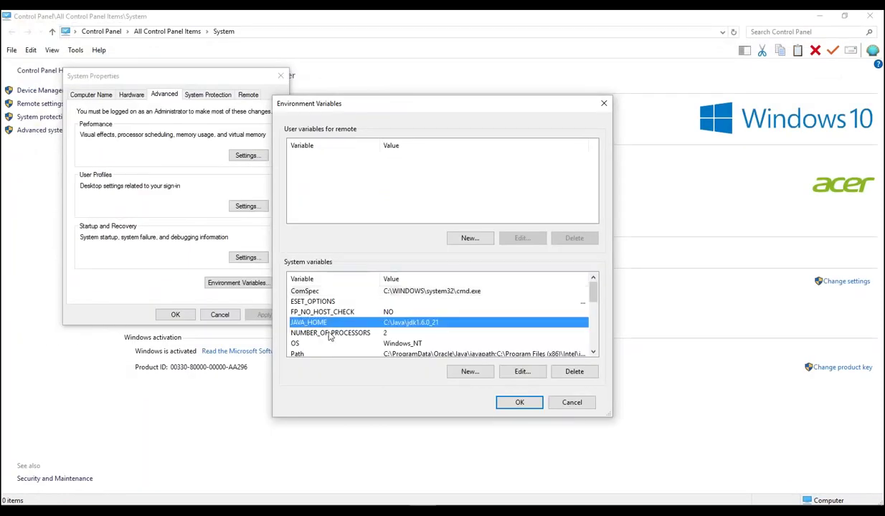
click(524, 370)
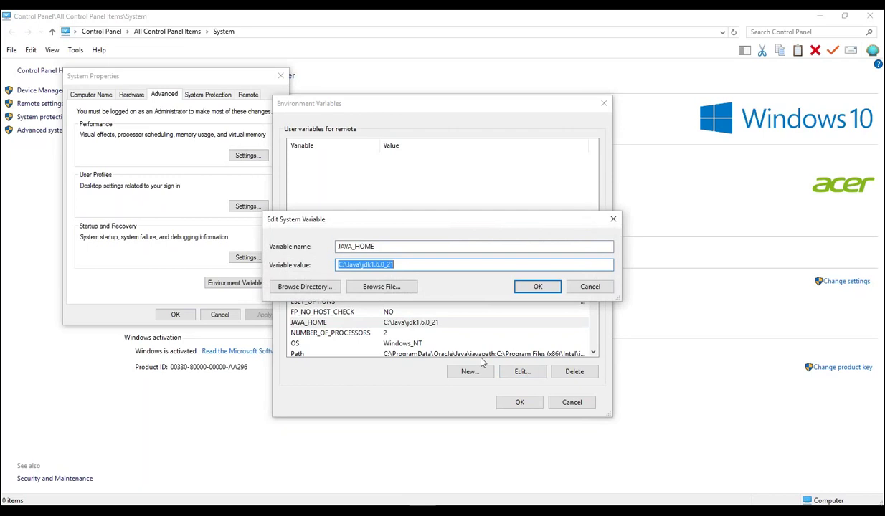
key(BackSpace)
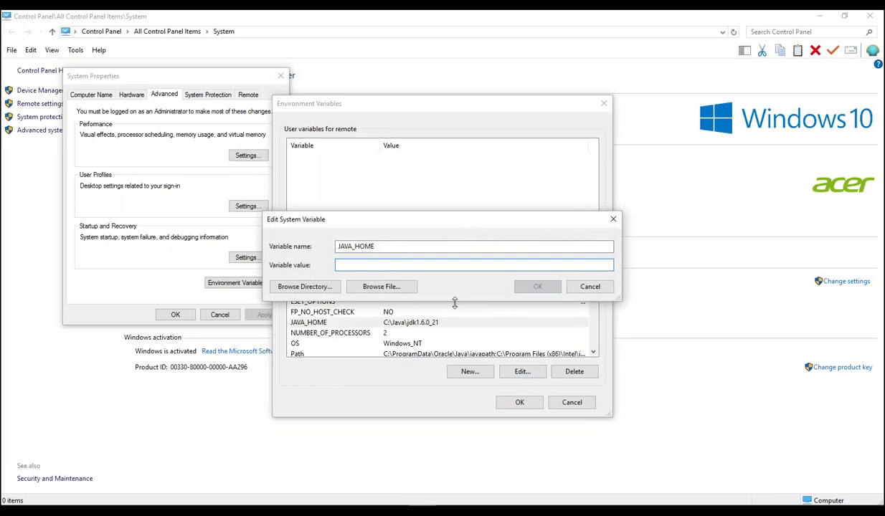
key(ctrl+v)
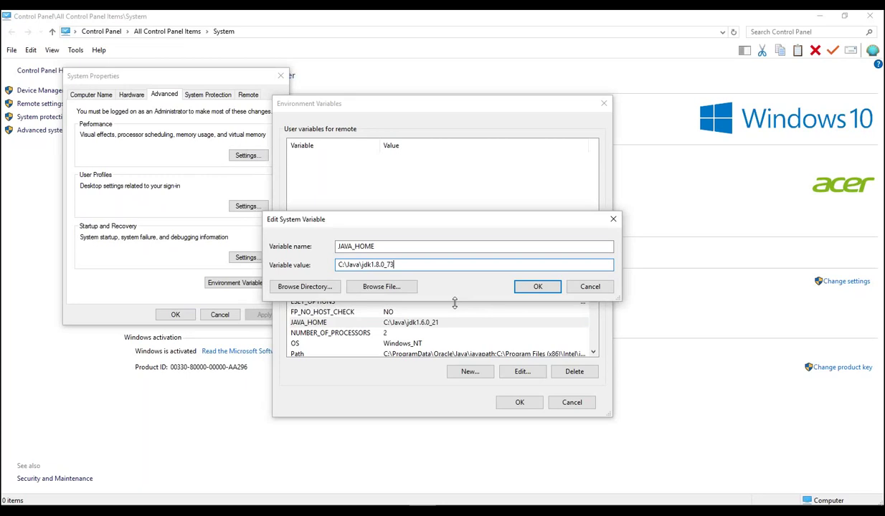
click(534, 285)
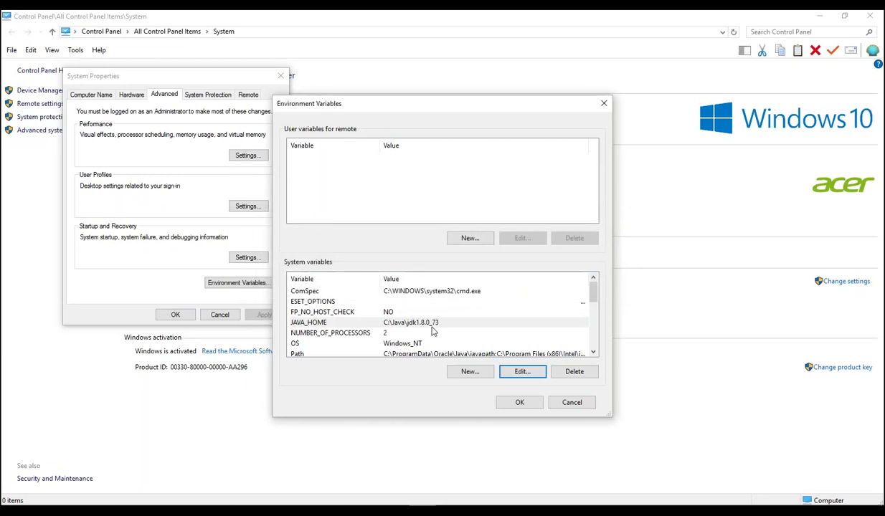
Copy the JAVA_HOME value without changing it and open the Path system variable for editing
click(593, 353)
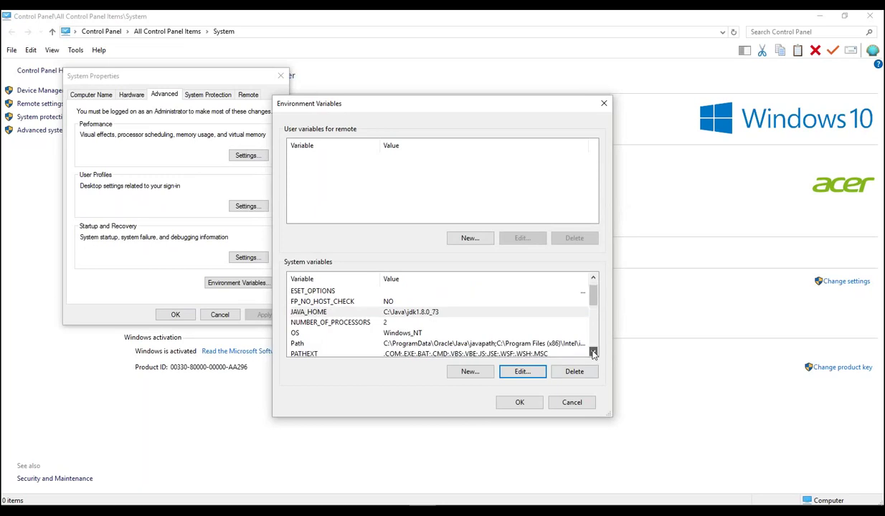
click(593, 352)
click(593, 352)
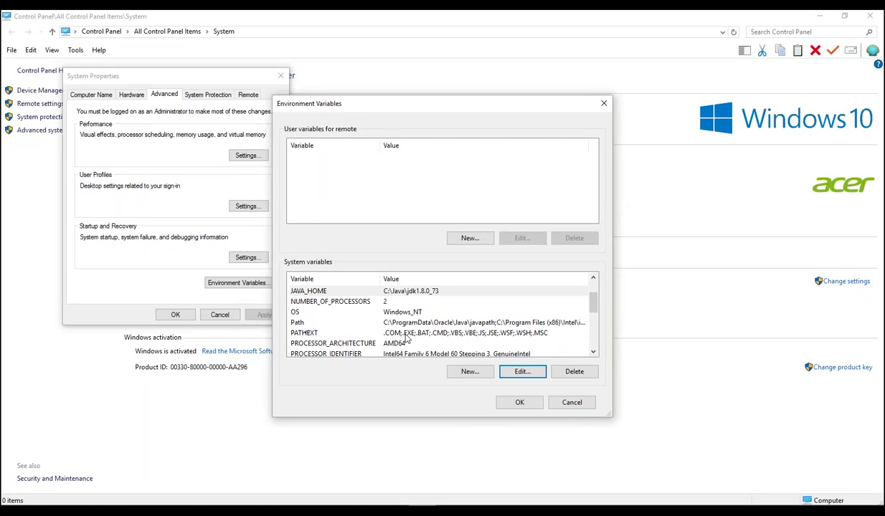
click(522, 373)
key(ctrl+c)
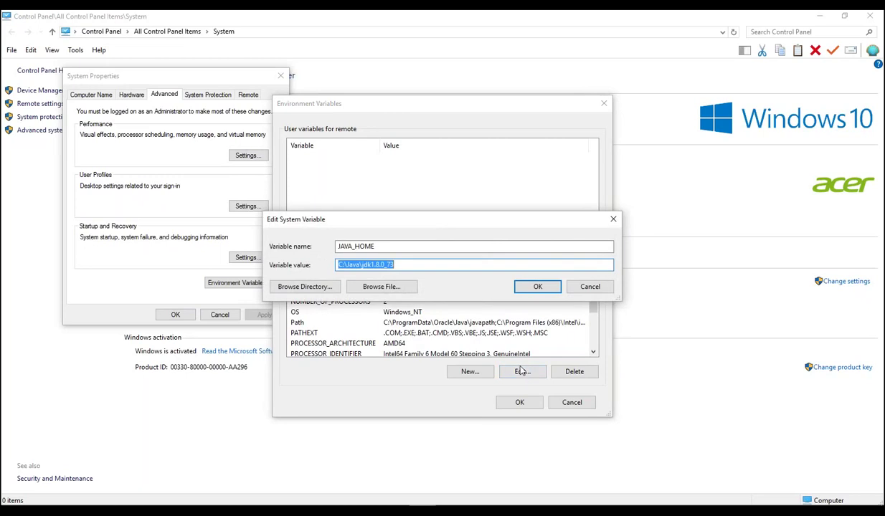
click(589, 286)
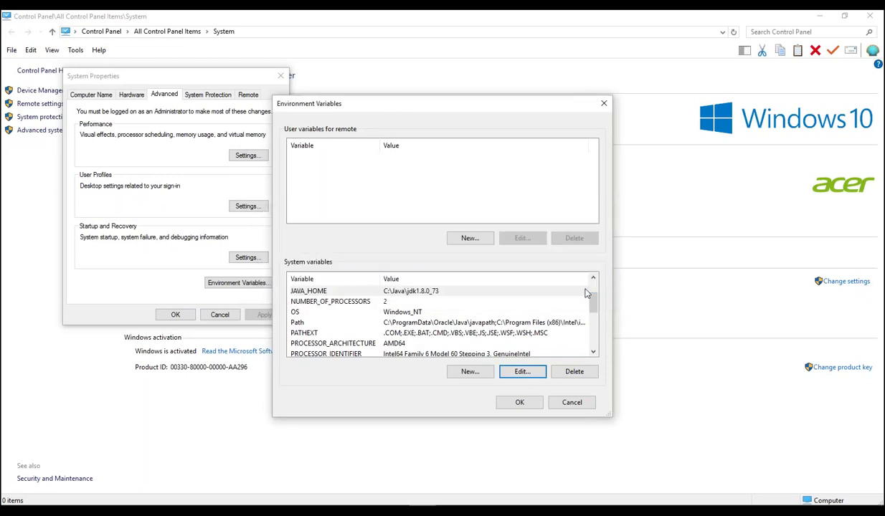
double_click(297, 323)
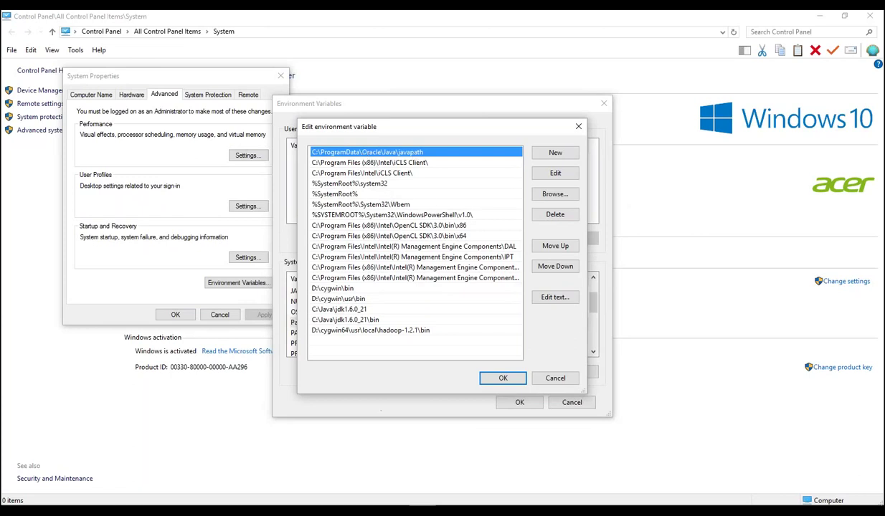
Switch to Remote Desktop Connection and connect to the Windows Server 2012 machine at 192.168.1.114
mouse_move(4, 504)
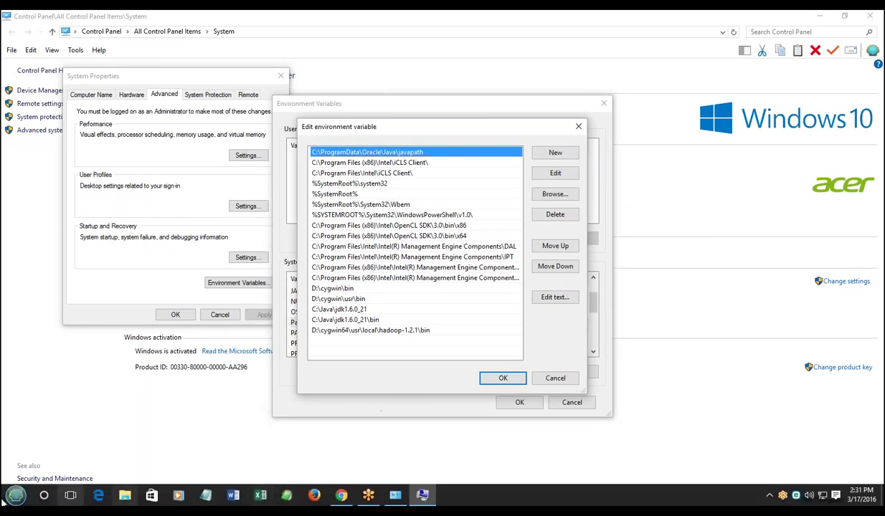
click(422, 494)
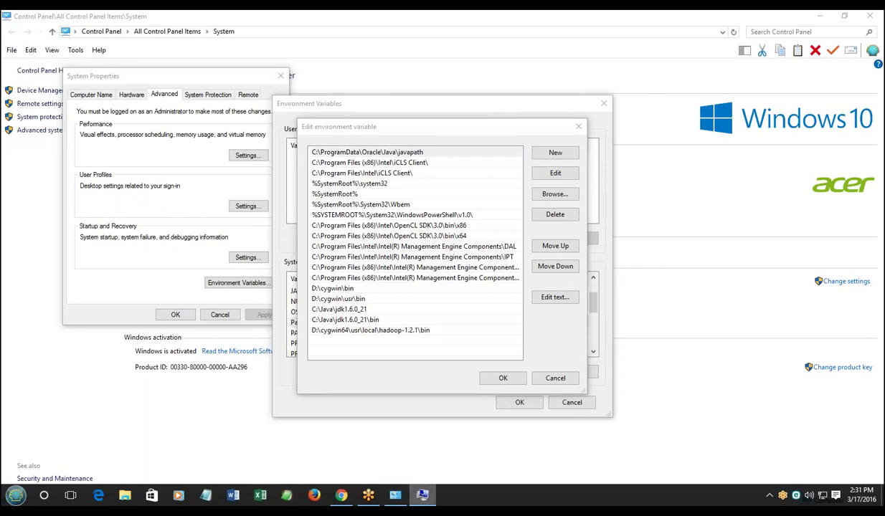
click(16, 494)
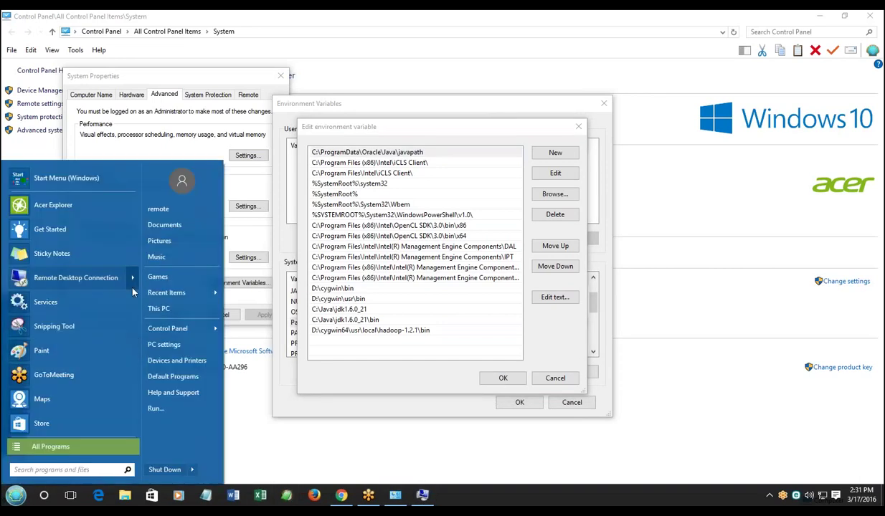
mouse_move(131, 276)
click(184, 186)
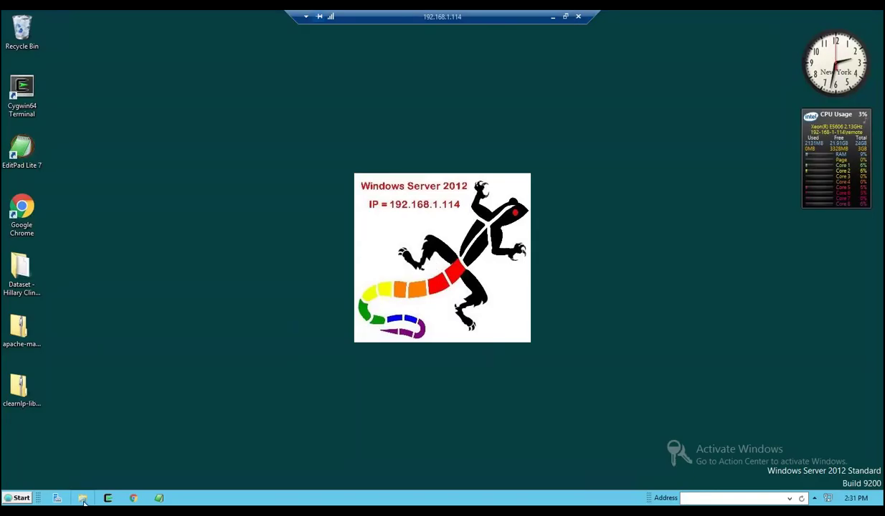
On the remote server, open Environment Variables from the advanced system settings in Control Panel
click(11, 499)
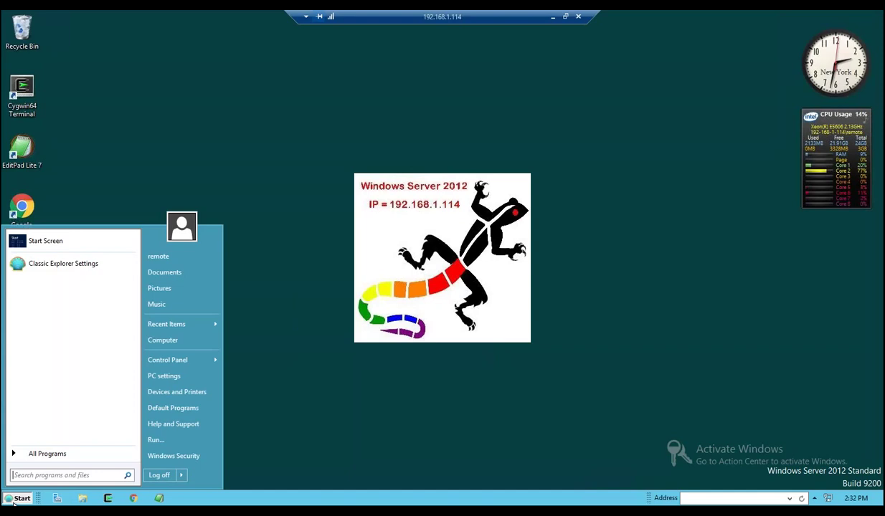
click(181, 360)
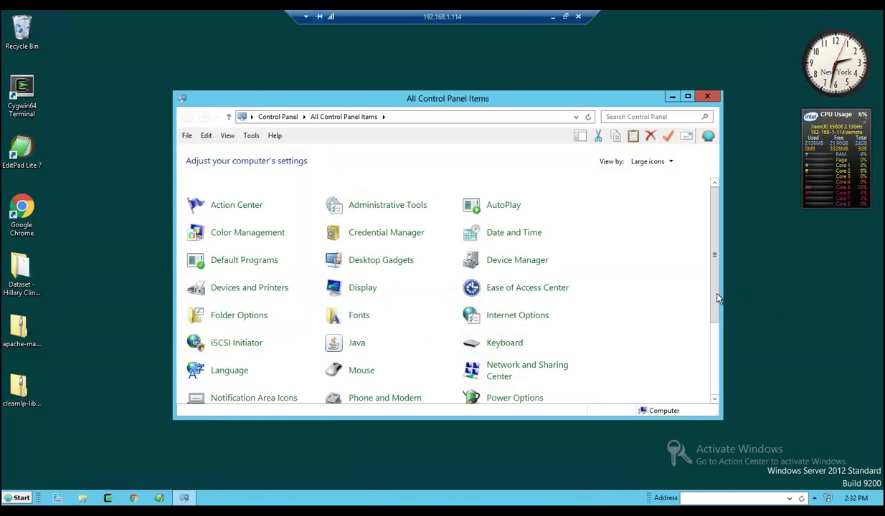
drag(715, 299, 724, 415)
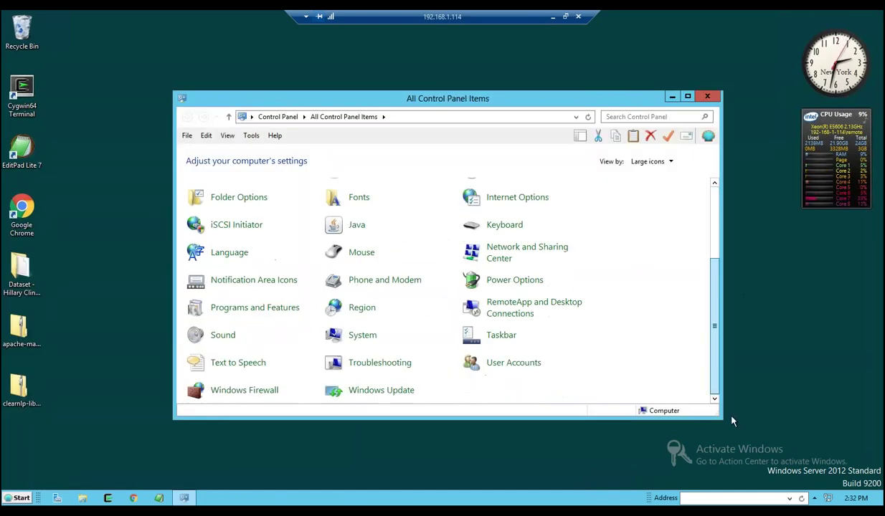
click(355, 338)
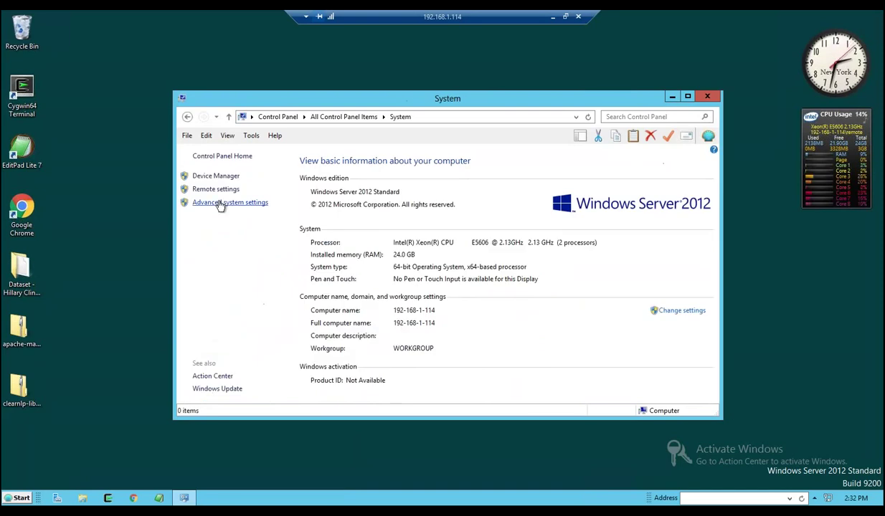
click(220, 204)
click(223, 279)
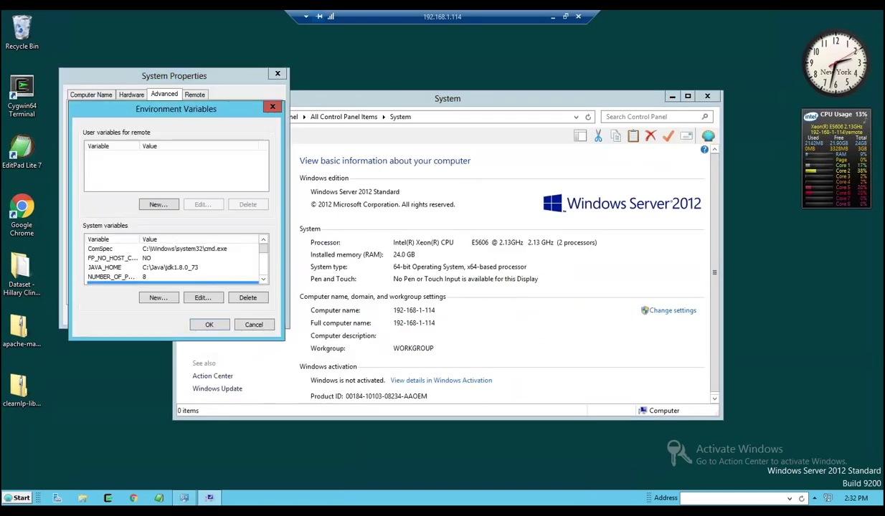
Examine the value of the server's Path system variable and leave it without changes
click(251, 282)
scroll(262, 276, down, 1)
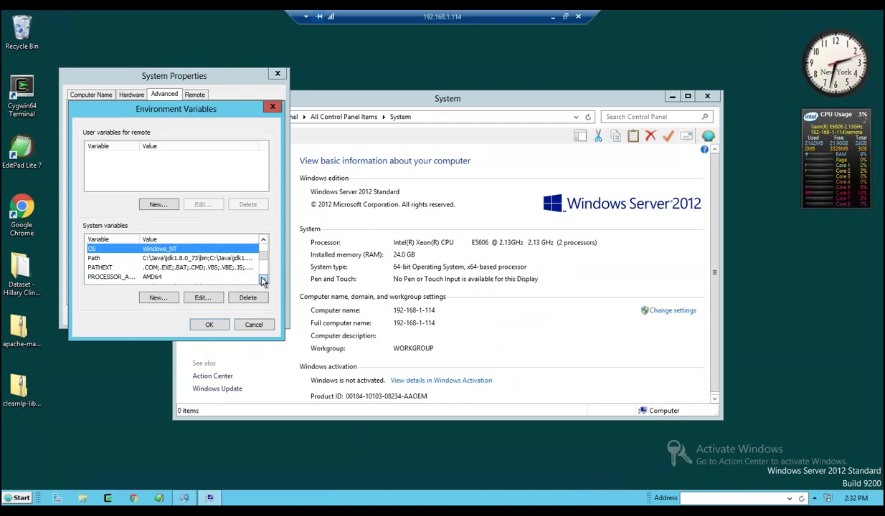
double_click(192, 258)
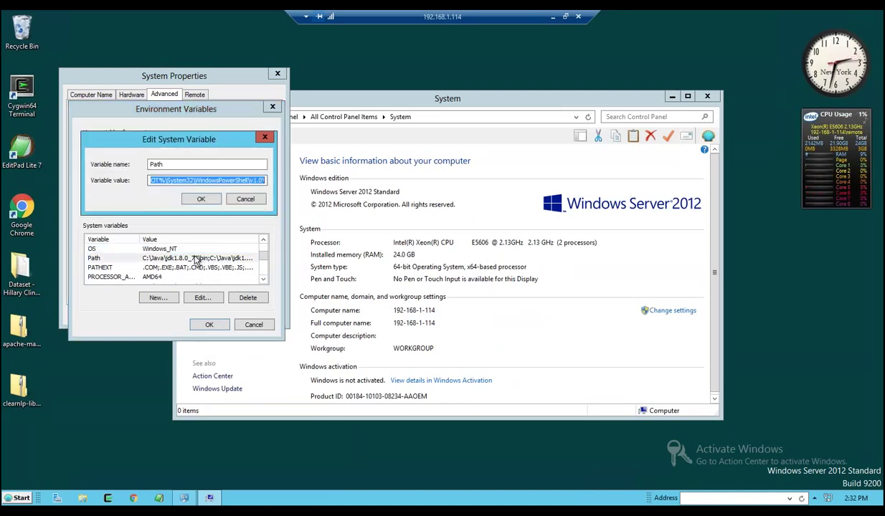
click(168, 180)
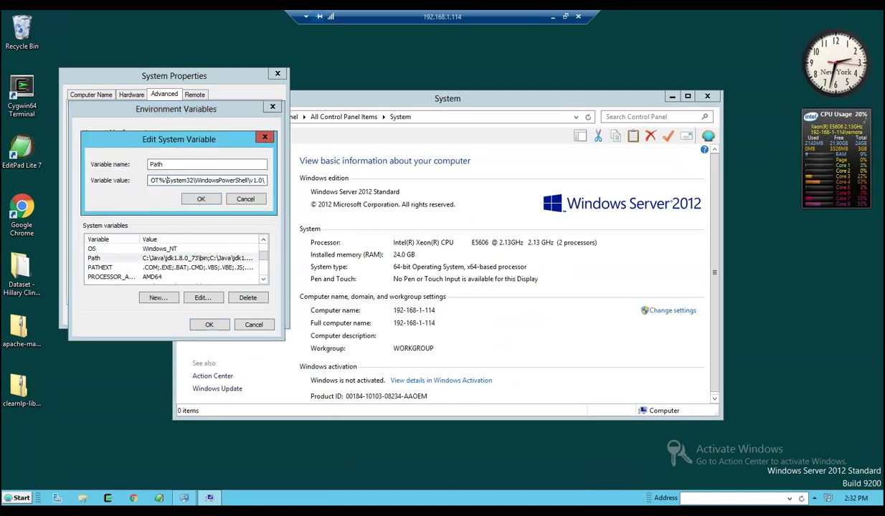
key(ctrl+a)
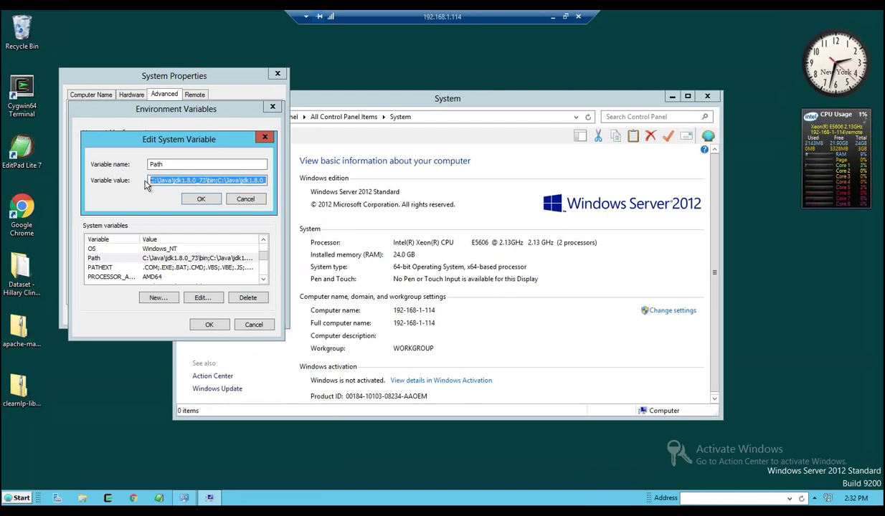
mouse_move(146, 183)
mouse_down()
mouse_move(284, 182)
mouse_move(150, 184)
mouse_up()
click(244, 199)
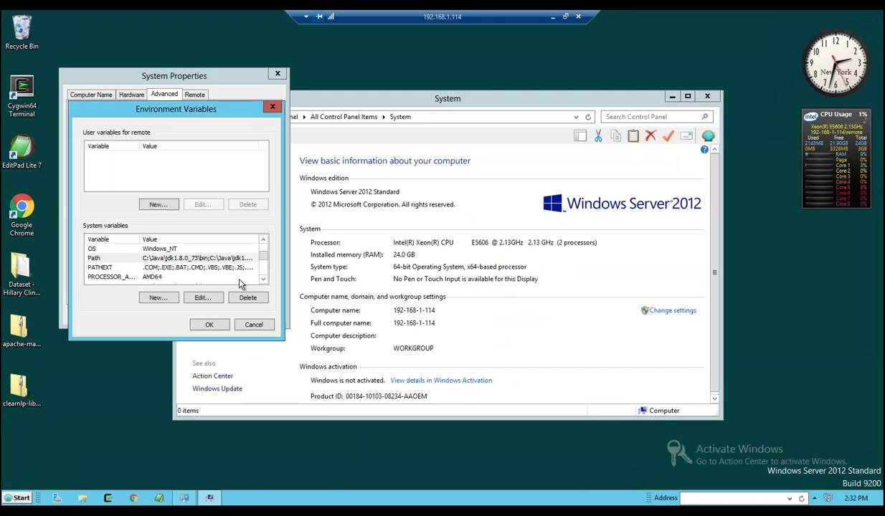
Close the server's system settings dialogs and end the Remote Desktop session to return to the local Path list
click(210, 326)
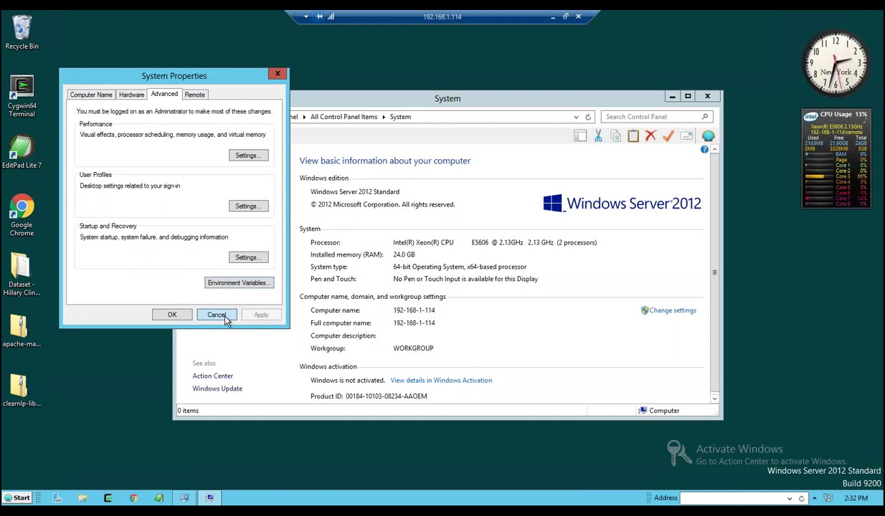
click(229, 318)
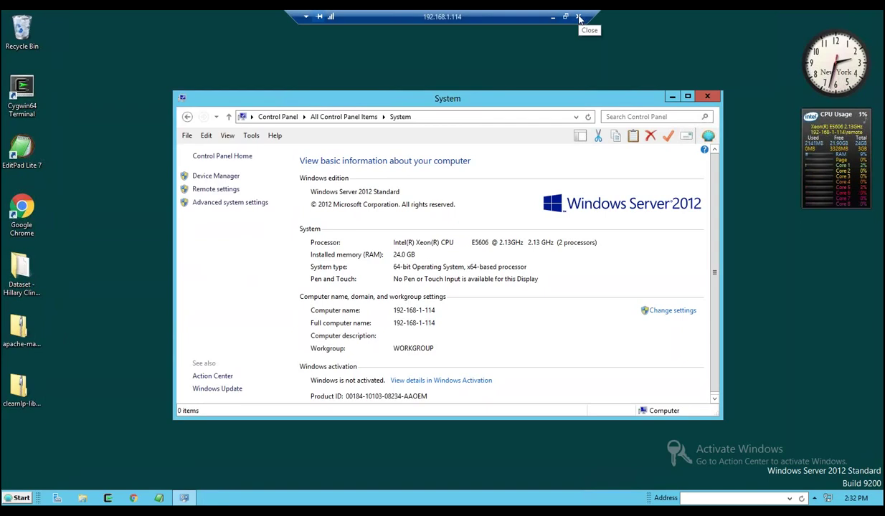
click(578, 17)
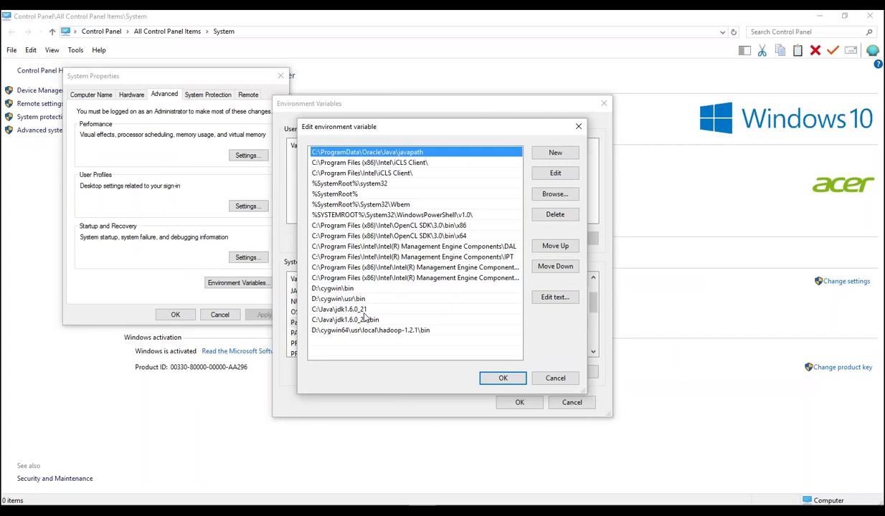
Add the copied path C:\Java\jdk1.8.0_73 as a new entry in the Path variable
mouse_move(164, 504)
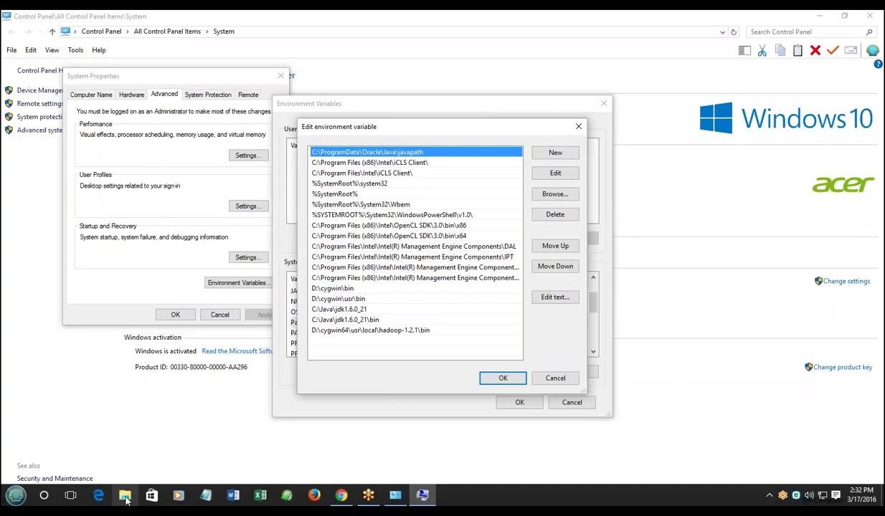
click(555, 153)
key(ctrl+v)
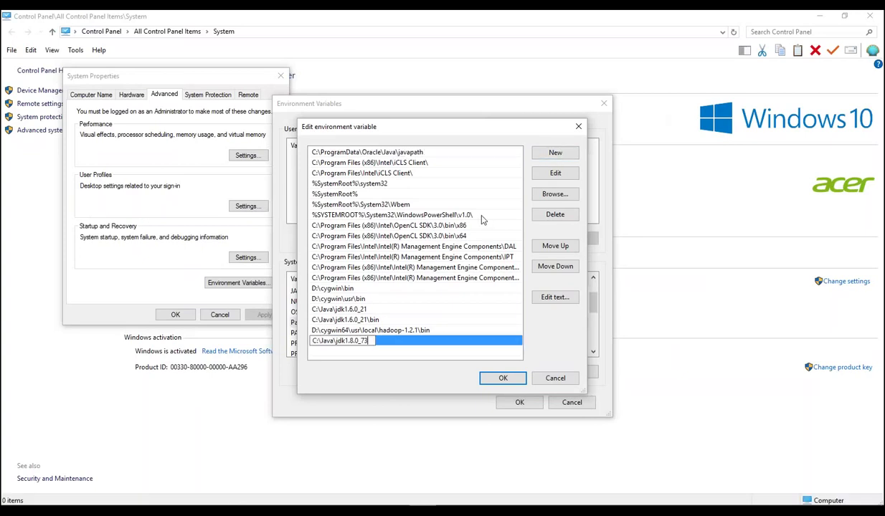
click(482, 218)
click(400, 342)
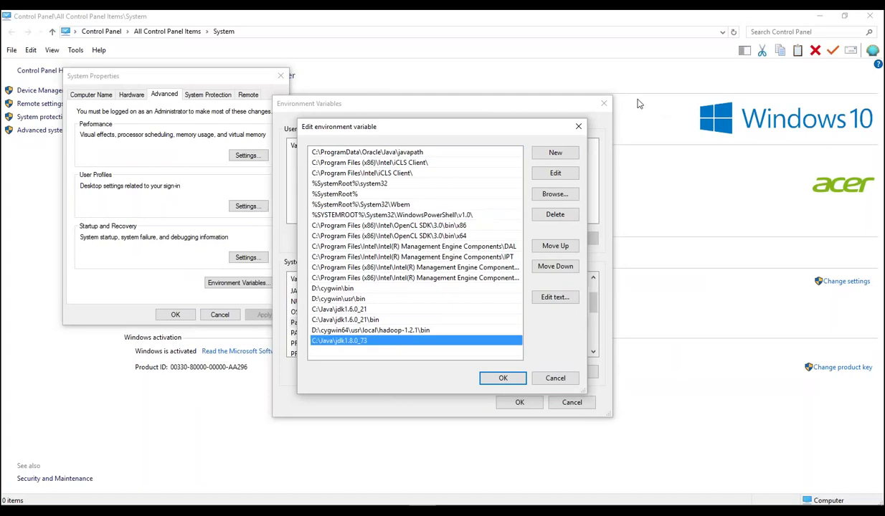
Move the C:\Java\jdk1.8.0_73 entry up to first place in the Path variable's list
click(558, 246)
click(559, 247)
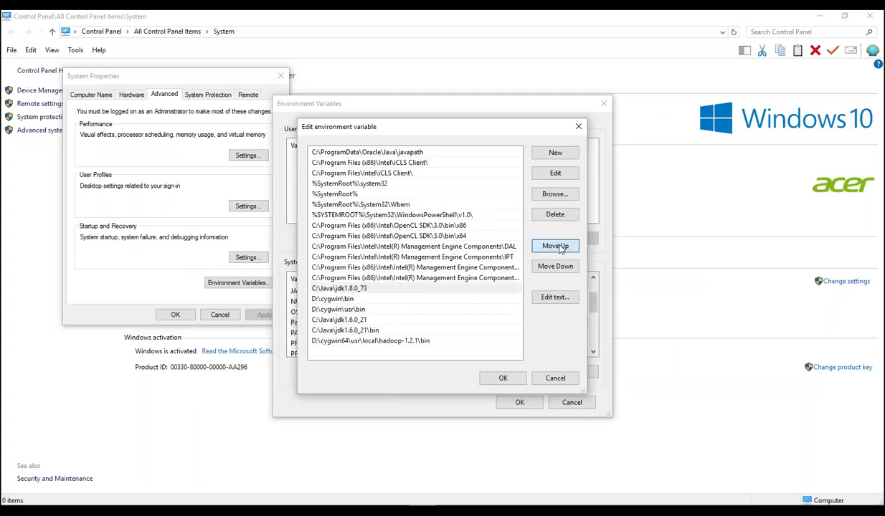
click(558, 246)
click(559, 247)
click(558, 247)
click(558, 247)
click(558, 246)
click(558, 247)
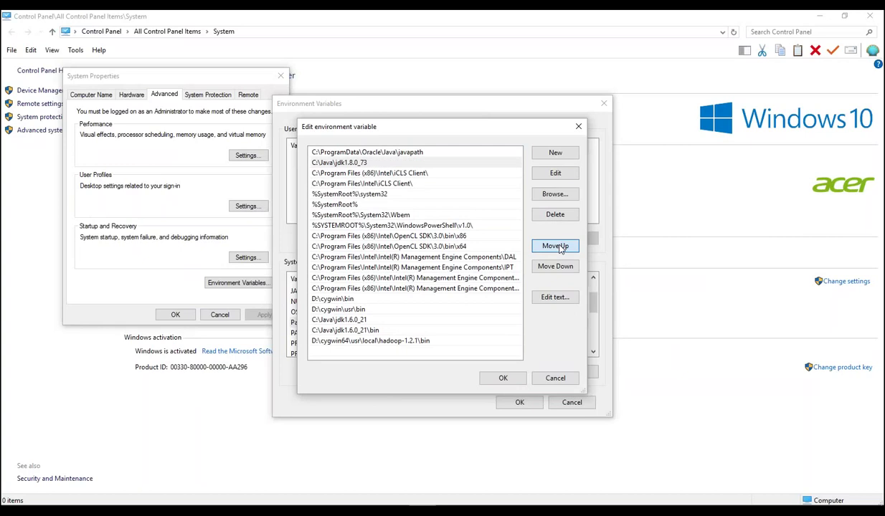
click(558, 246)
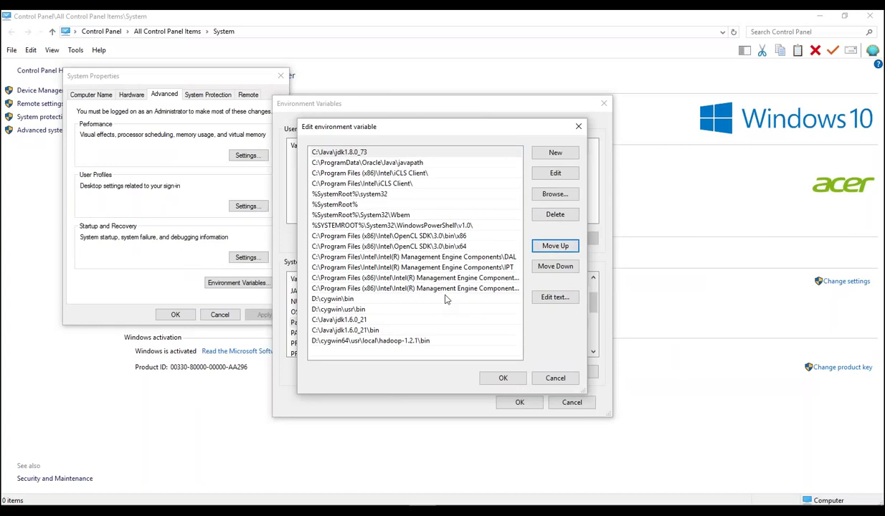
Add C:\Java\jdk1.8.0_73\bin as a new entry in the Path variable and select it
click(553, 155)
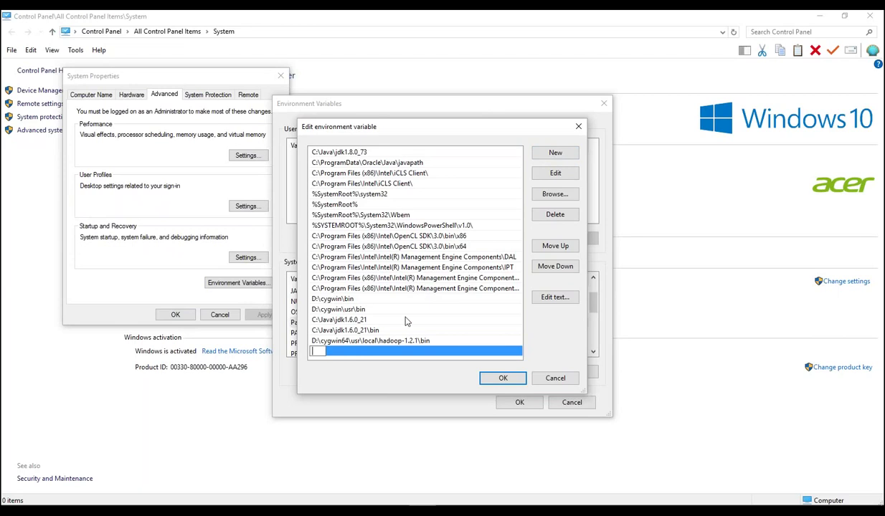
text(C:\Java\jdk1.8.0_73)
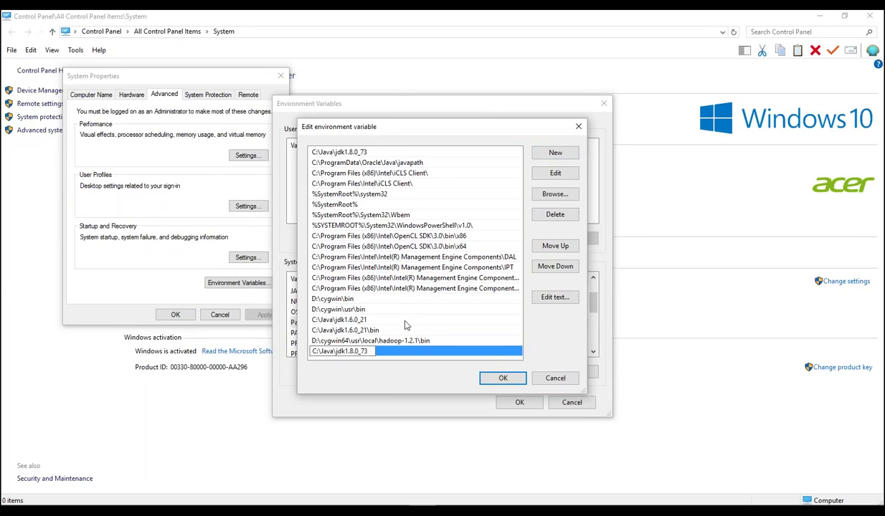
text(\bin)
click(474, 331)
click(435, 349)
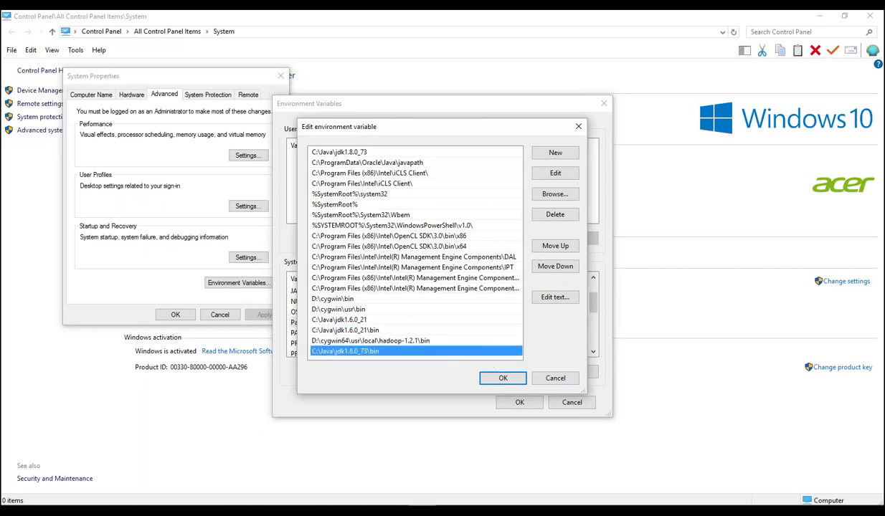
Move the C:\Java\jdk1.8.0_73\bin entry up to second place, directly below C:\Java\jdk1.8.0_73
click(565, 246)
click(566, 247)
click(566, 246)
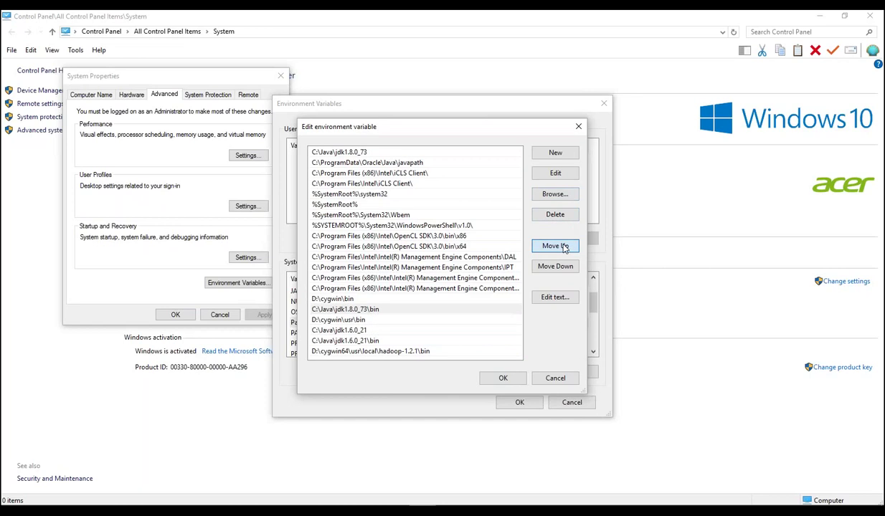
click(565, 246)
click(565, 247)
click(564, 247)
click(564, 247)
click(564, 248)
click(564, 247)
click(564, 248)
click(564, 247)
click(564, 247)
click(563, 247)
click(563, 247)
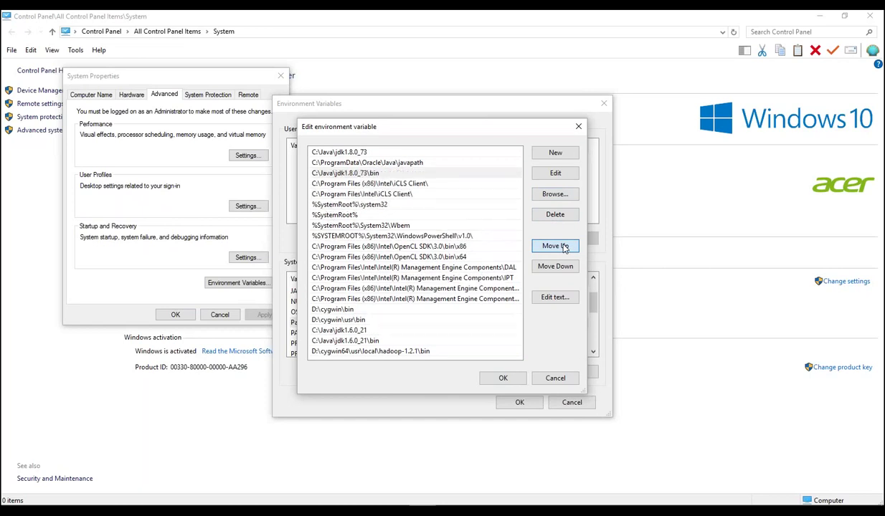
click(563, 248)
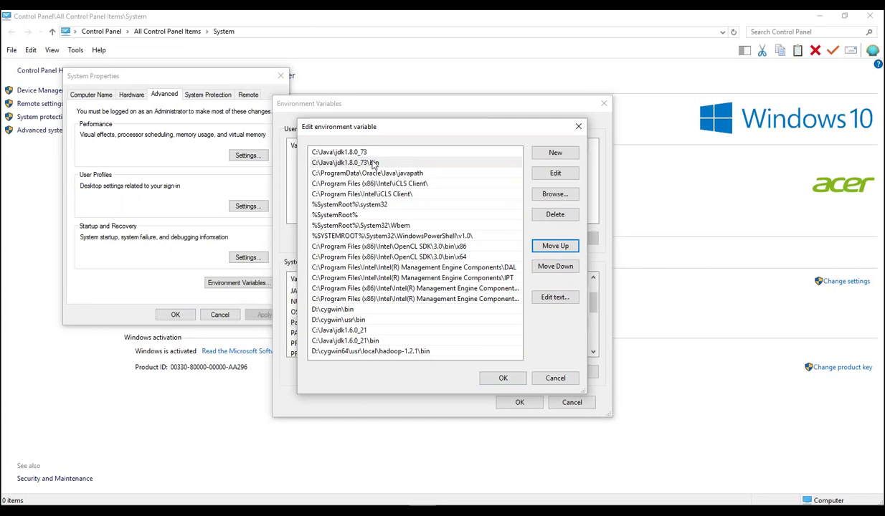
Save the edited Path variable and accept the environment variable and system property changes
click(489, 374)
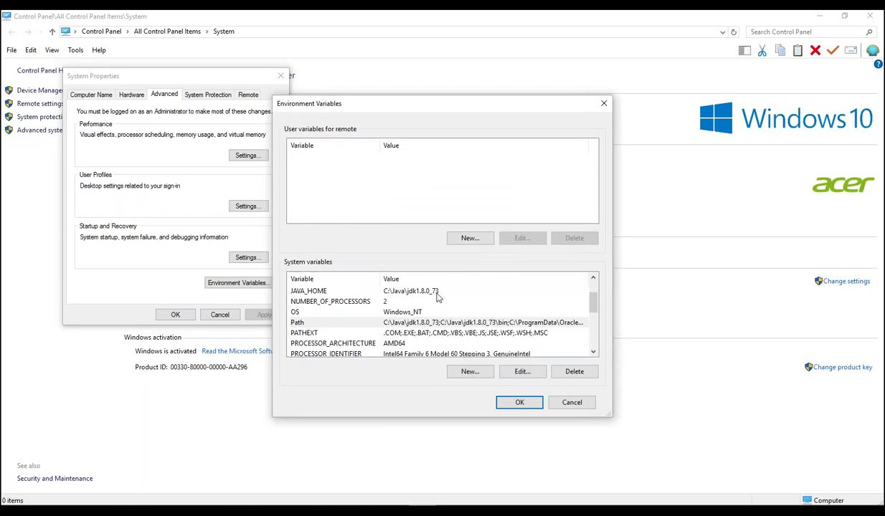
click(517, 402)
click(173, 313)
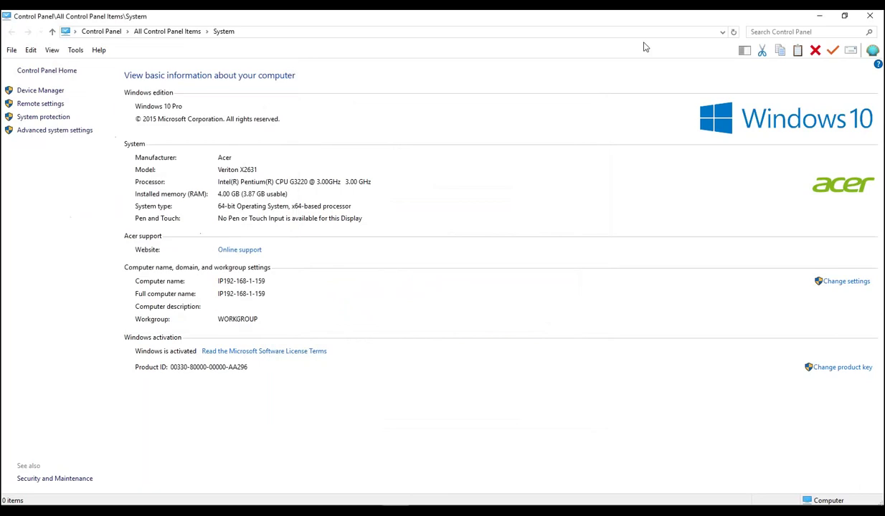
Return to the setup guide and review its warning about not removing Path values and the Verify JAVA Install section
click(819, 16)
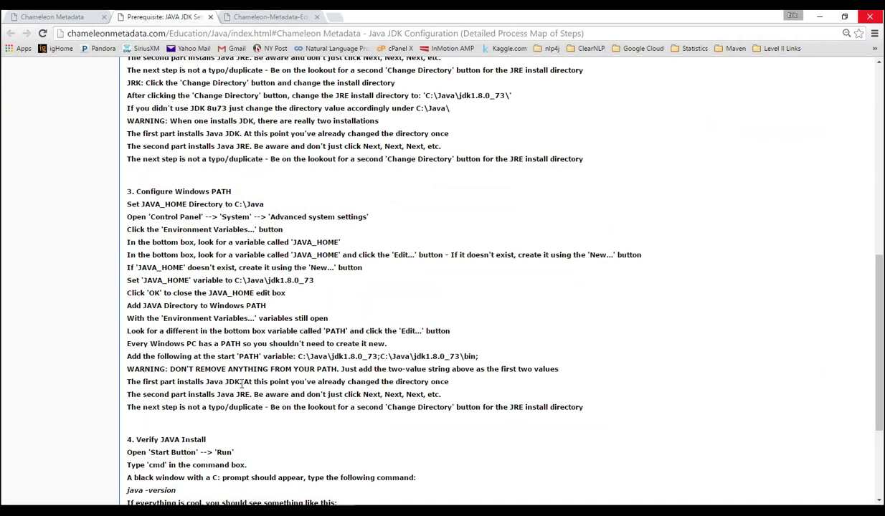
drag(170, 368, 347, 367)
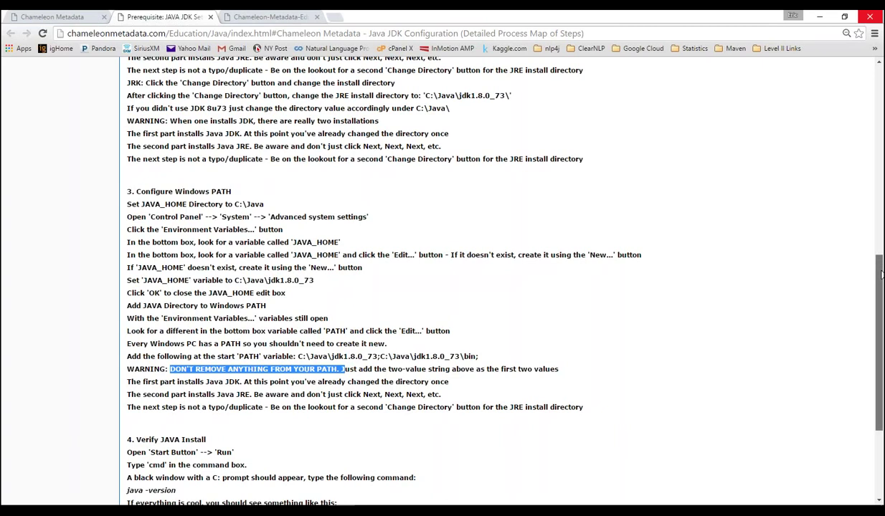
drag(881, 276, 881, 321)
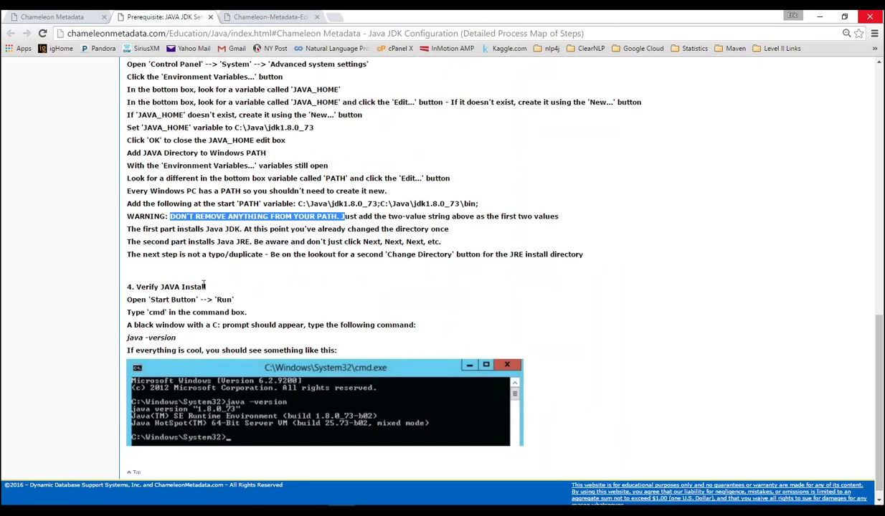
Open a Windows command prompt by running cmd
mouse_move(16, 502)
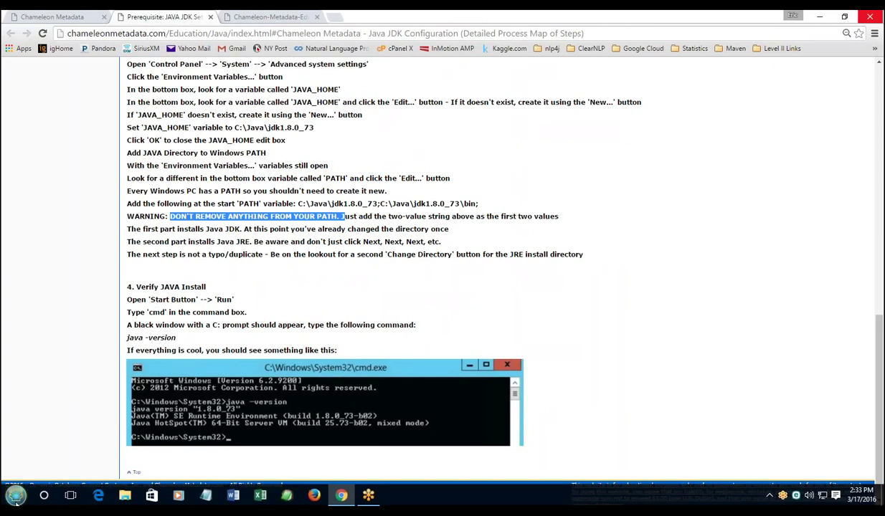
click(15, 499)
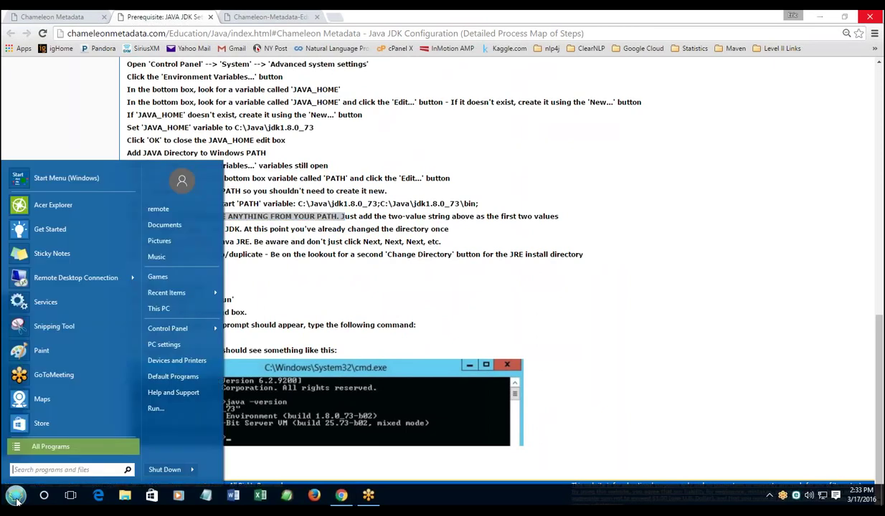
click(160, 406)
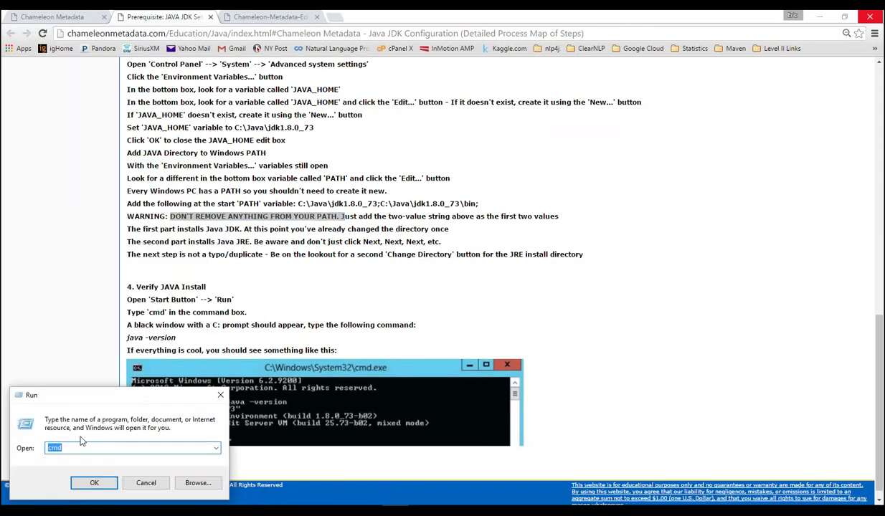
click(91, 483)
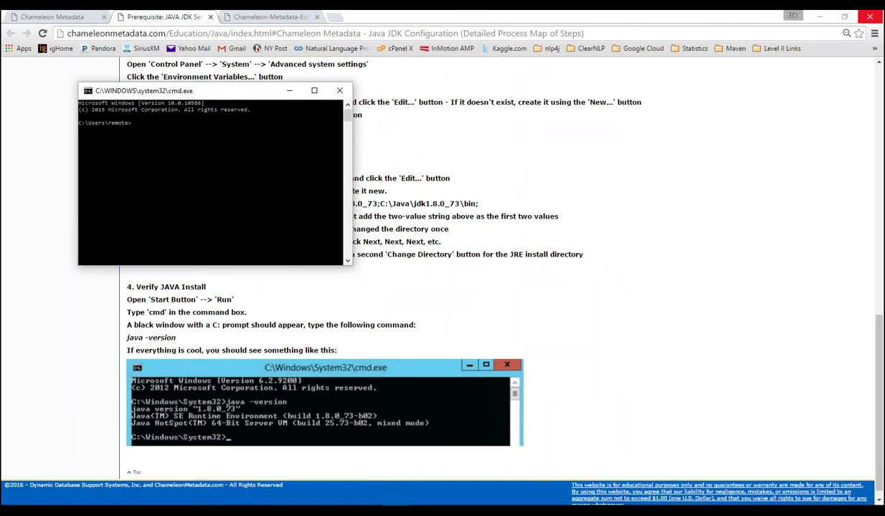
Run java -version in the command prompt, keeping its window small enough to compare with the guide's example output
click(312, 90)
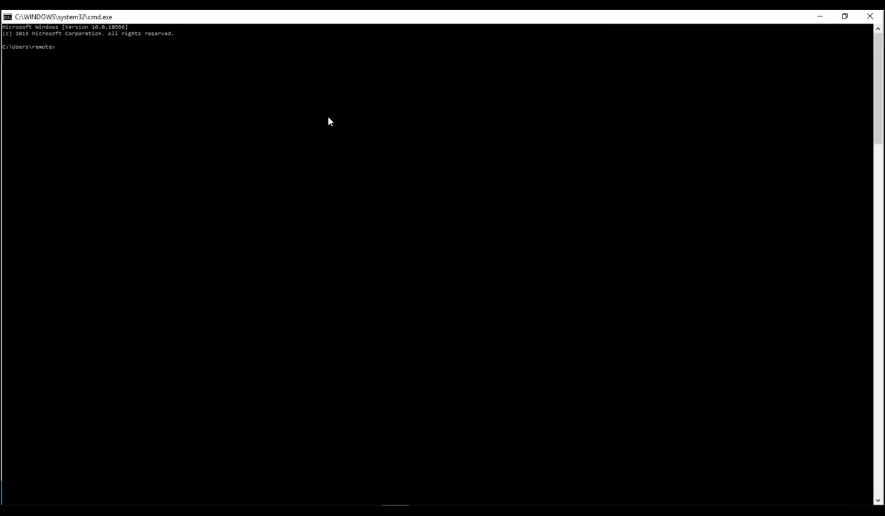
click(844, 16)
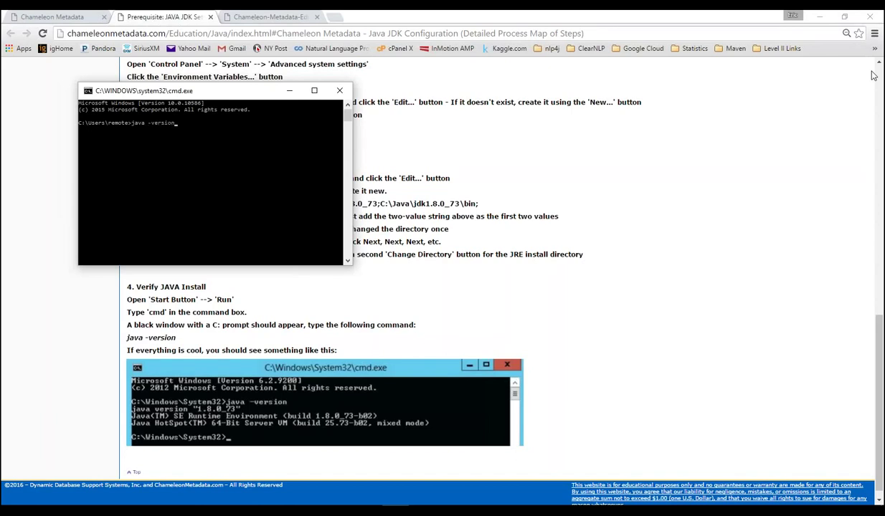
key(Return)
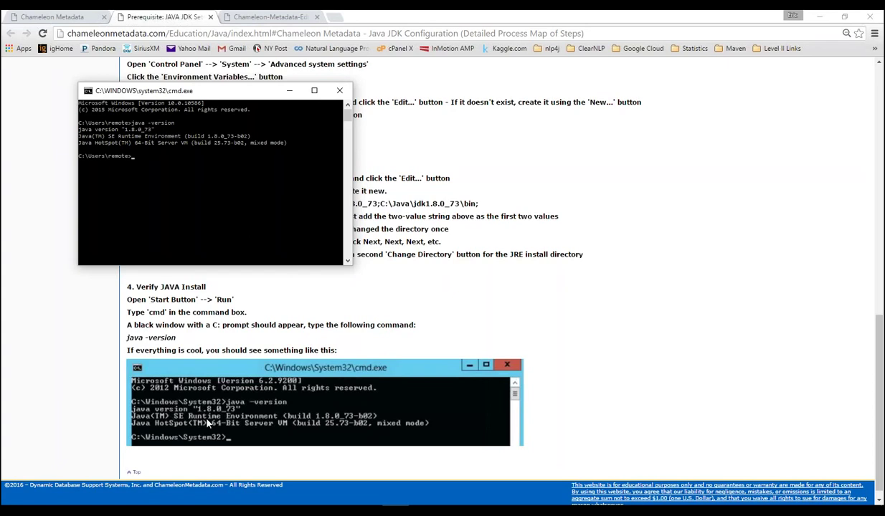
Close the command prompt, the Java JDK guide page and its PDF, returning to the Chameleon Metadata Education page
click(339, 90)
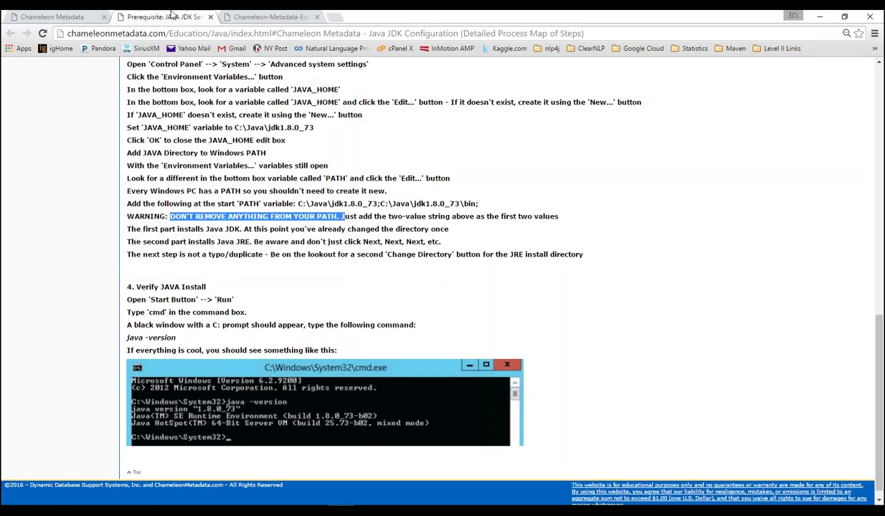
click(208, 18)
click(191, 17)
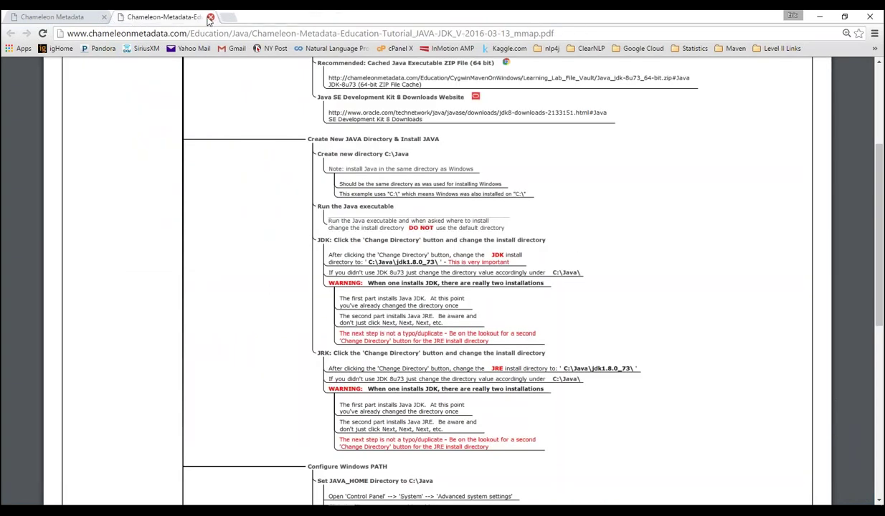
click(191, 17)
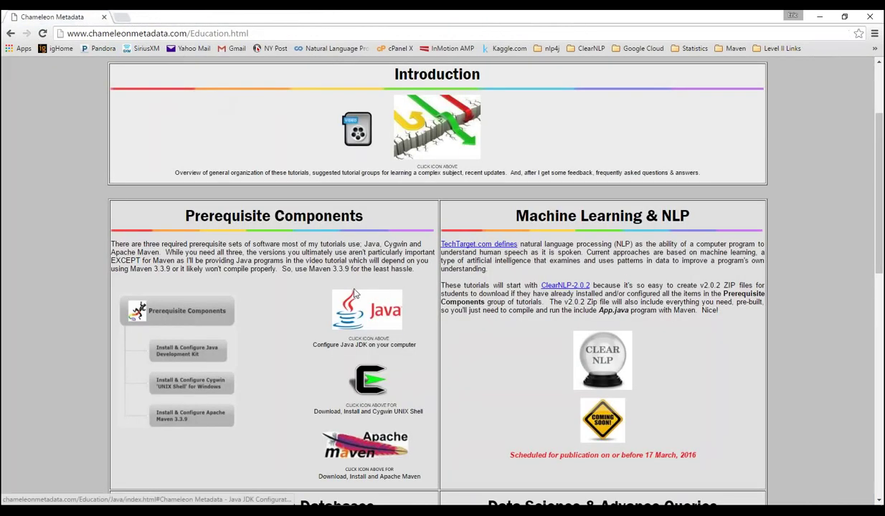